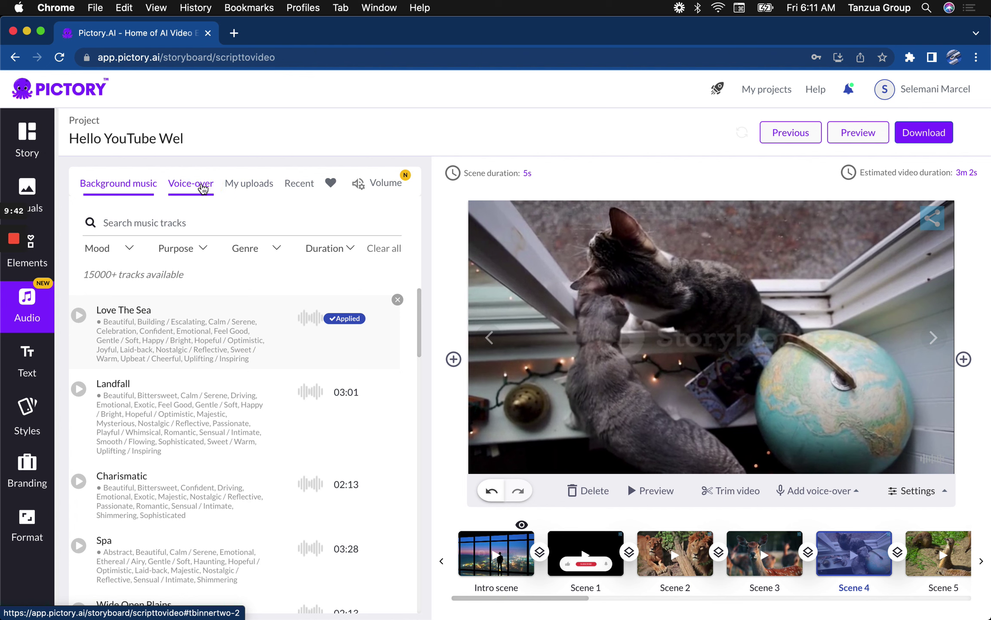
Step: Find the Jeff, male voice in the voice-over list and apply it to the video
scroll(279, 378, down, 5)
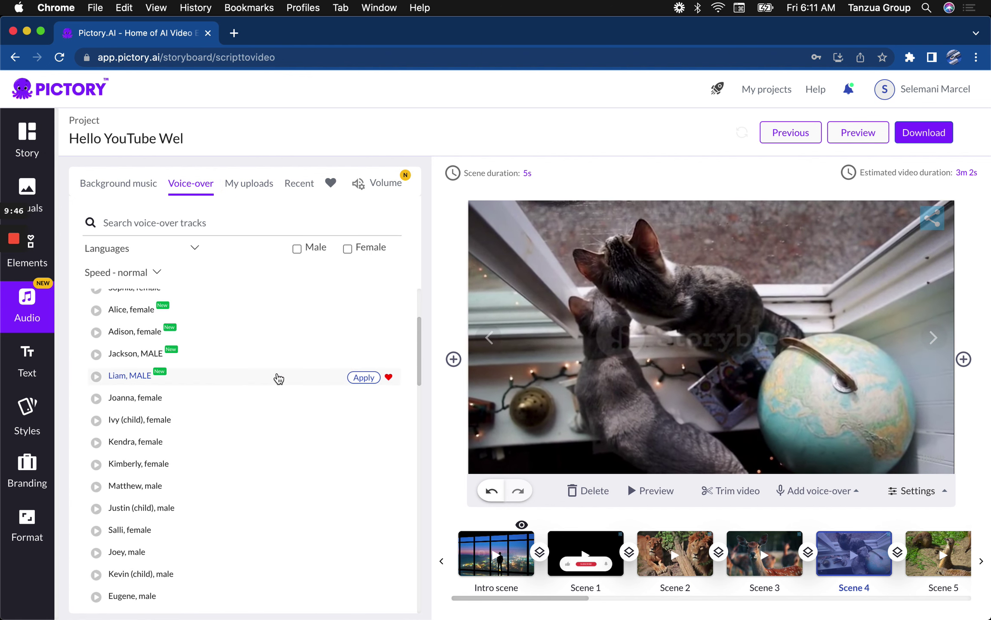
scroll(279, 379, down, 4)
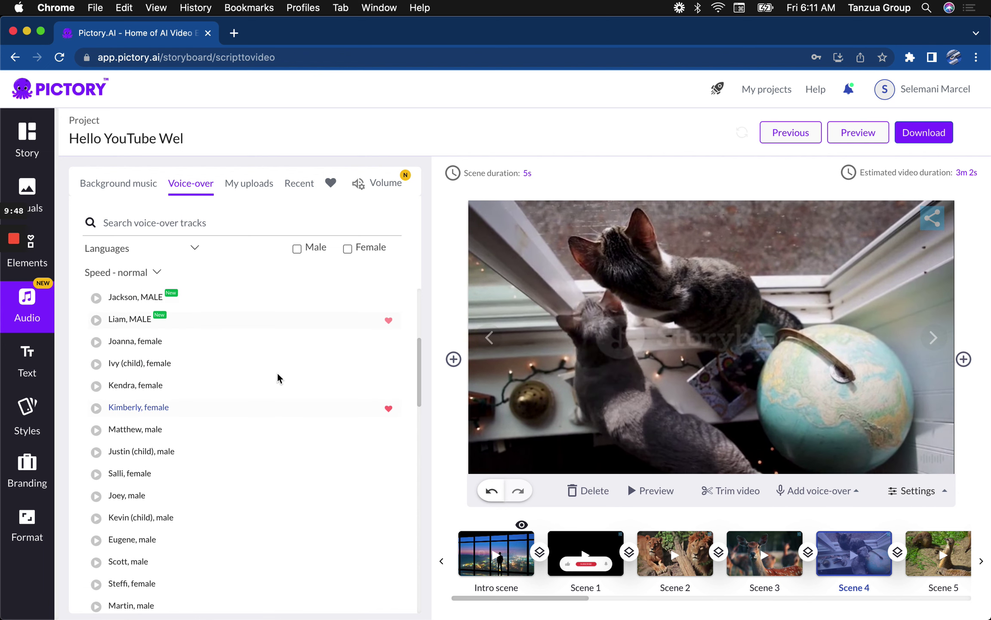
scroll(278, 379, down, 4)
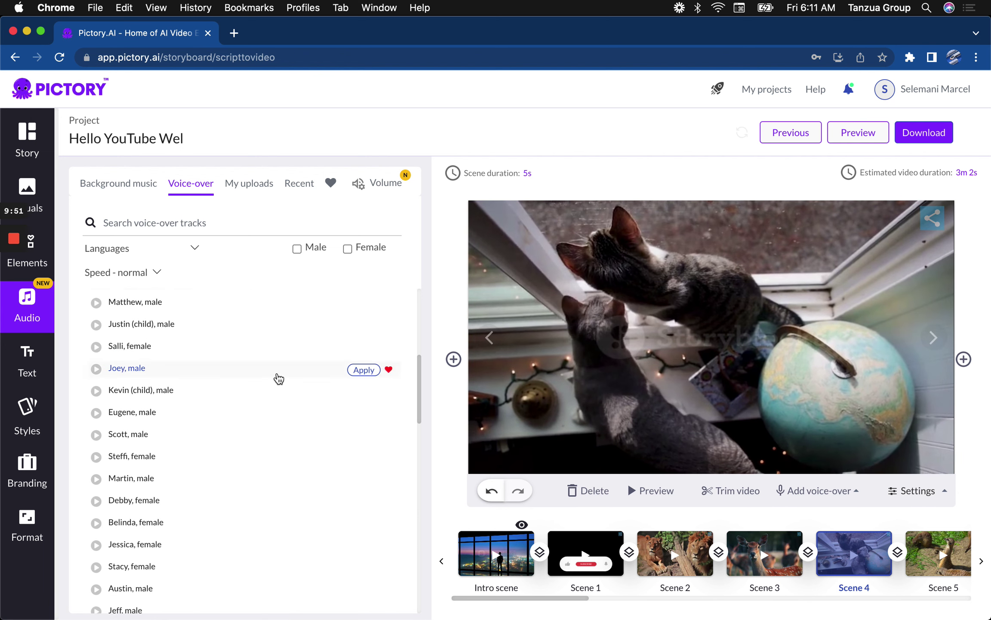
scroll(279, 379, down, 4)
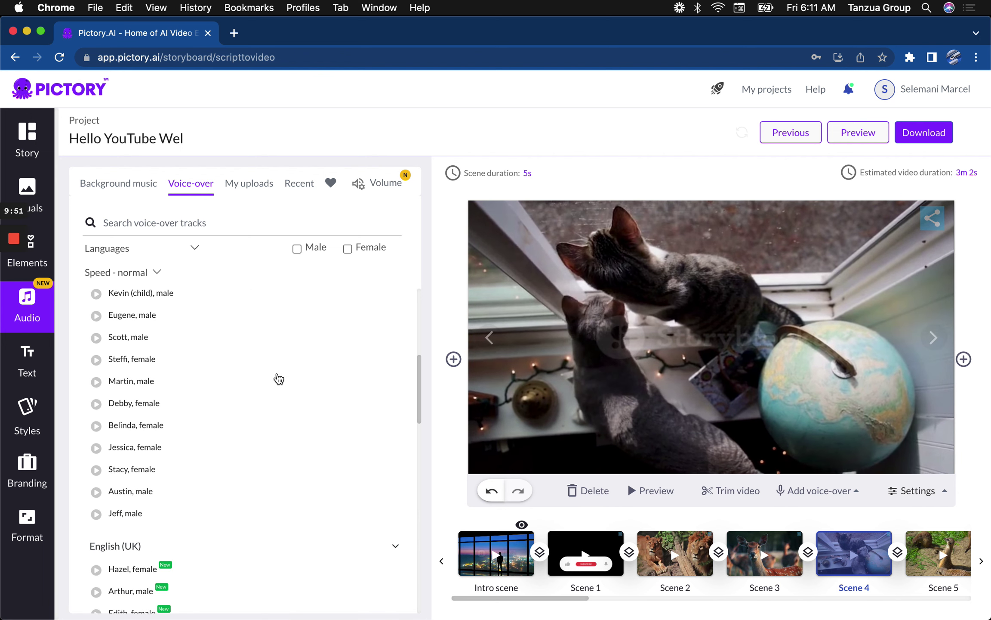
click(125, 516)
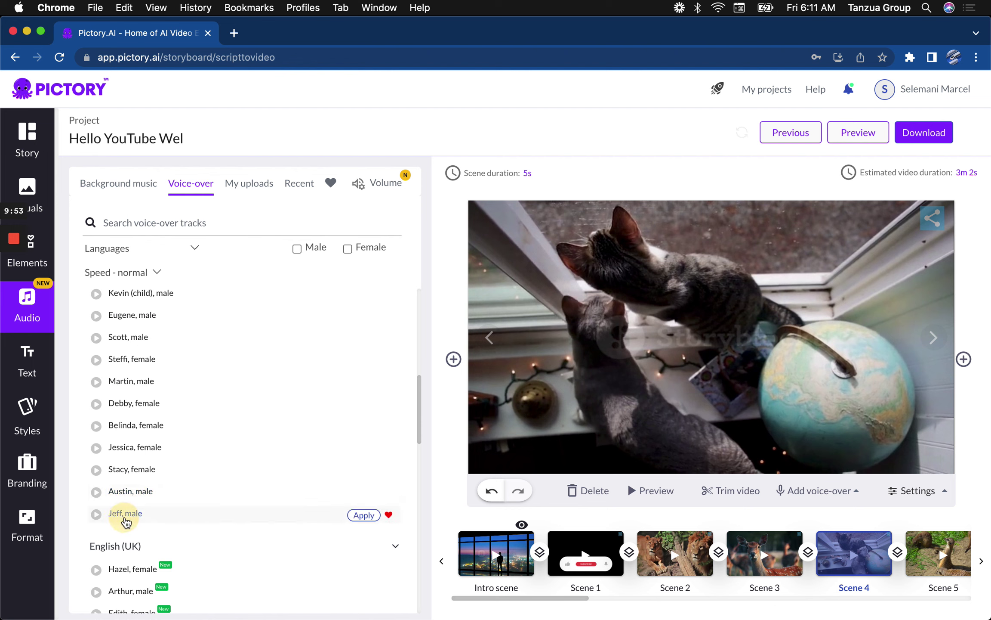
click(364, 516)
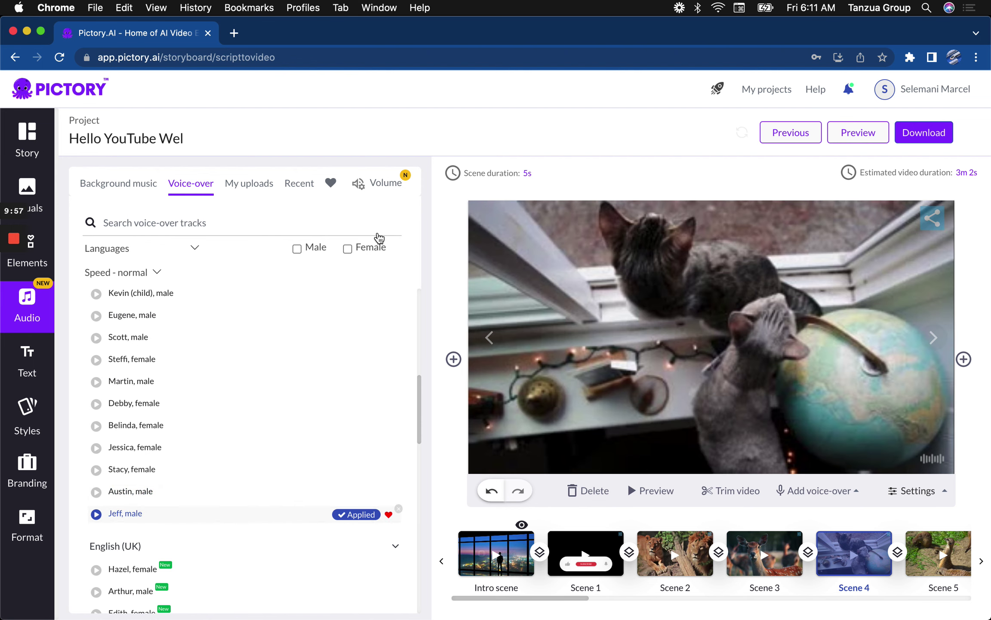
Step: Set the voice-over volume to 98% in the project's audio volume settings
click(381, 185)
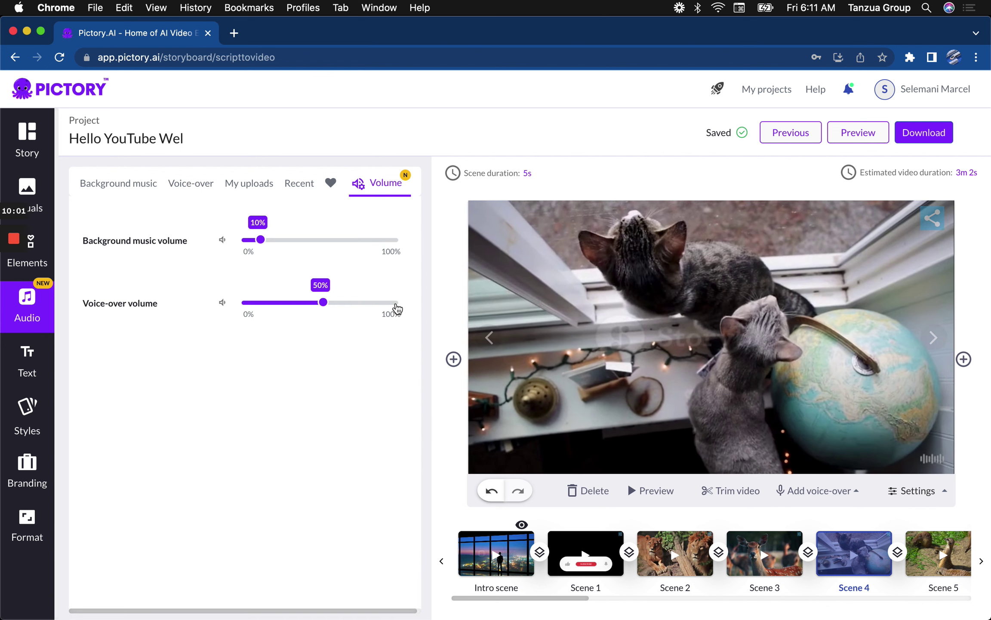
click(397, 308)
click(397, 308)
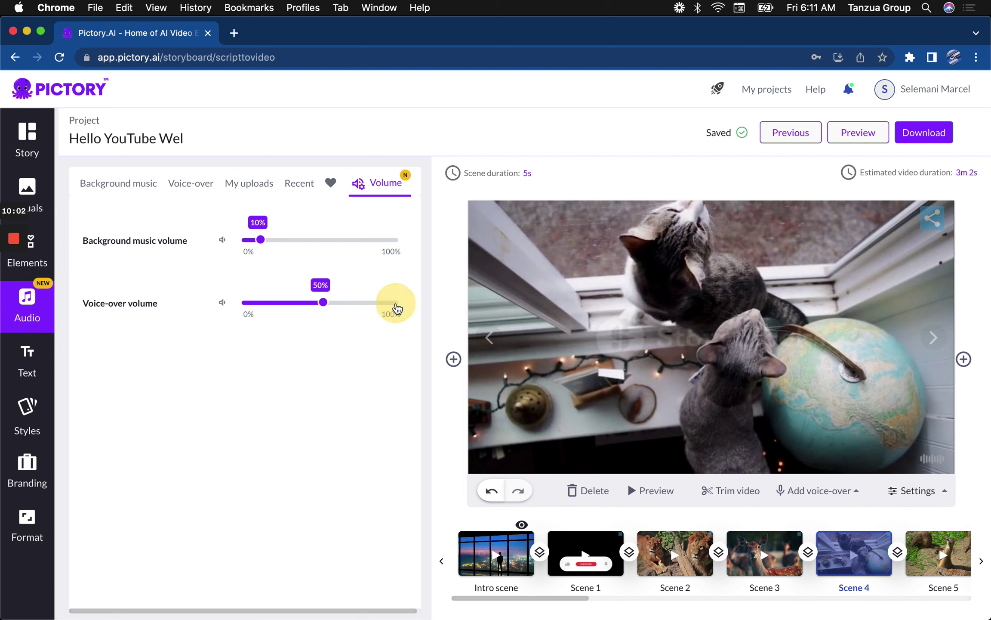
click(396, 308)
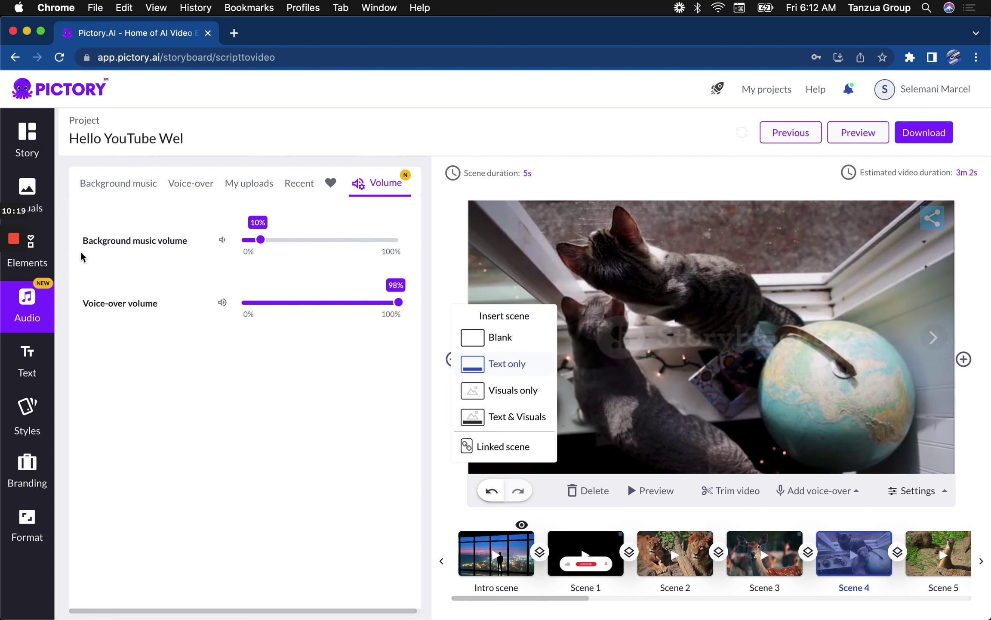
Step: Search the visuals library for "lion" and view the clips of the neighbouring scenes in the storyboard
click(28, 188)
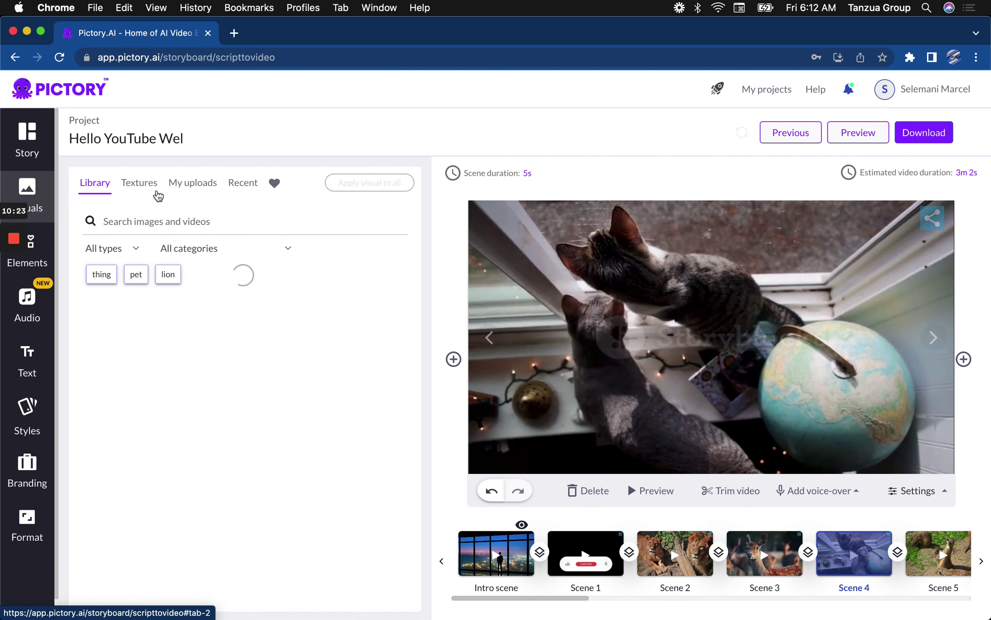
click(170, 223)
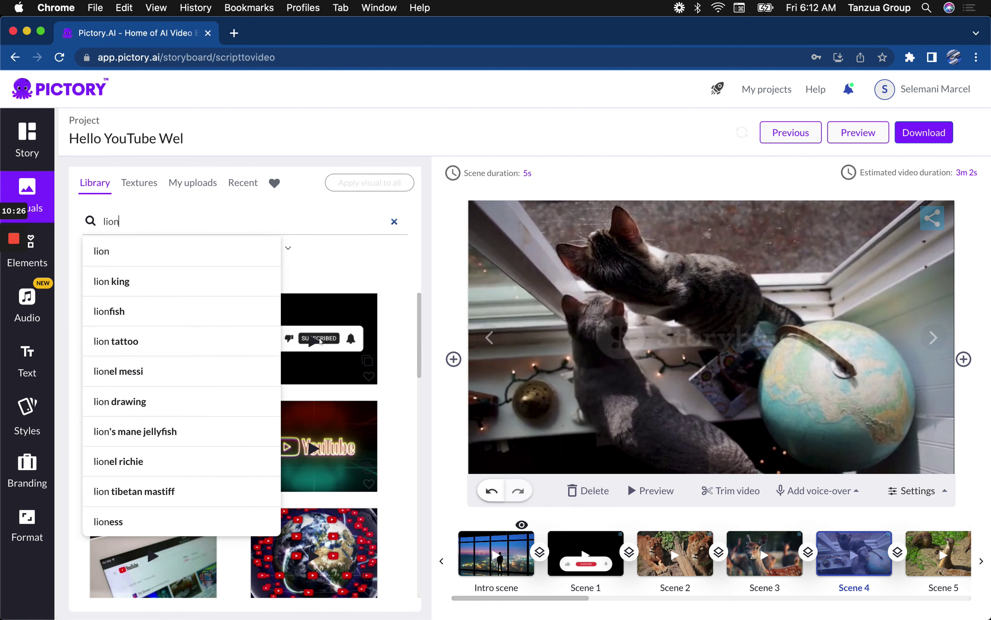
key(Return)
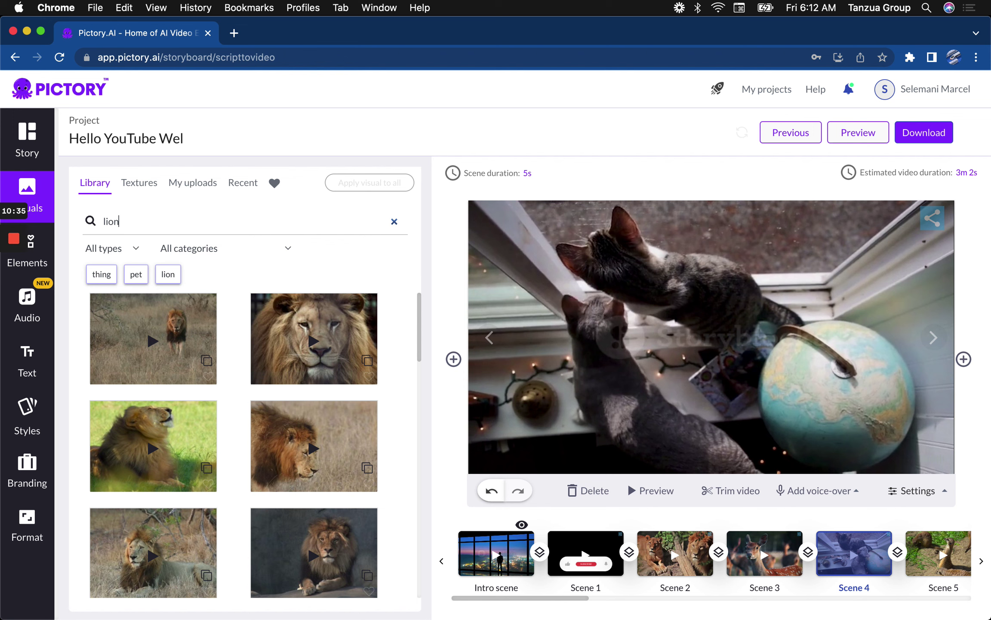
click(669, 566)
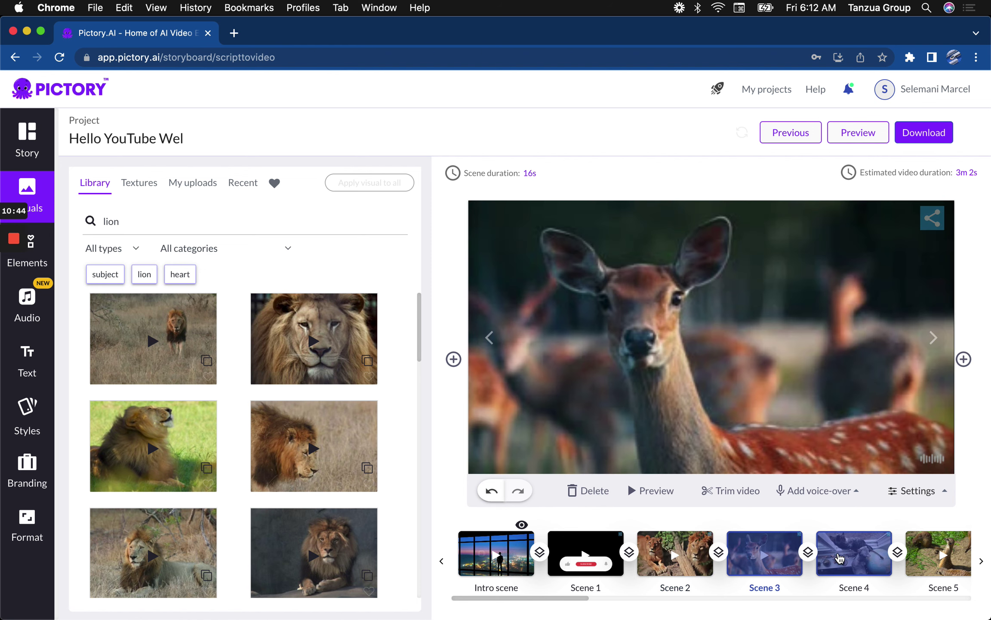
mouse_move(13, 267)
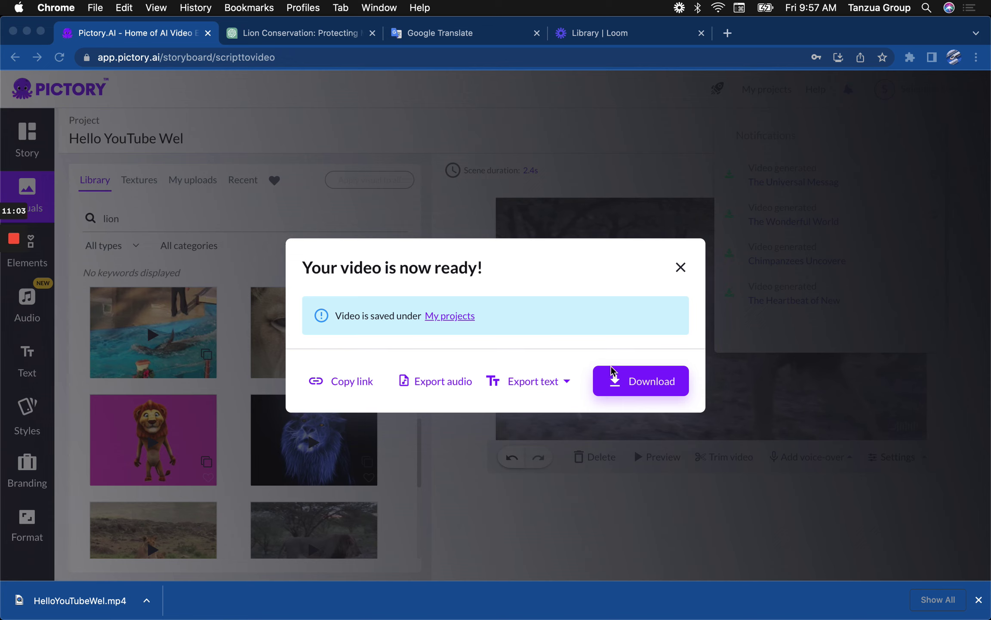
Step: Switch to the ChatGPT lion conservation chat and review the prompt, the speech script and the suggested video titles
click(307, 39)
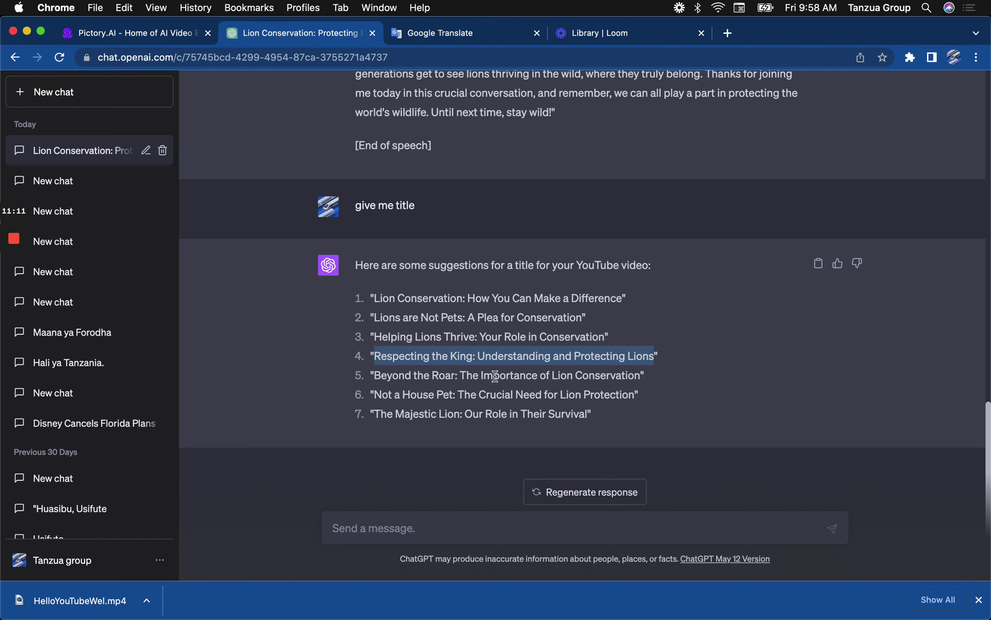
scroll(495, 376, up, 8)
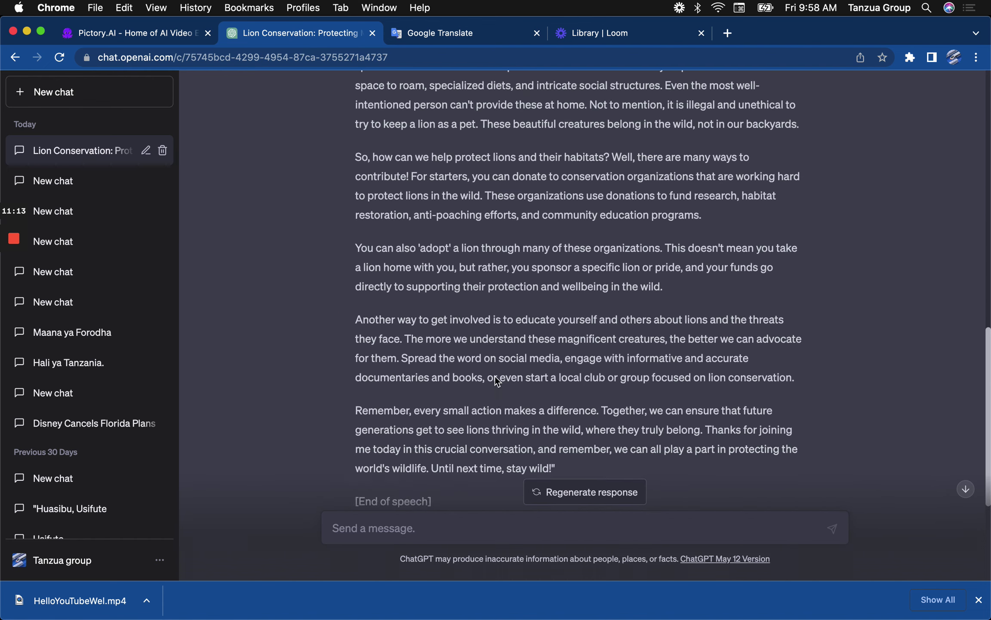
scroll(498, 381, up, 9)
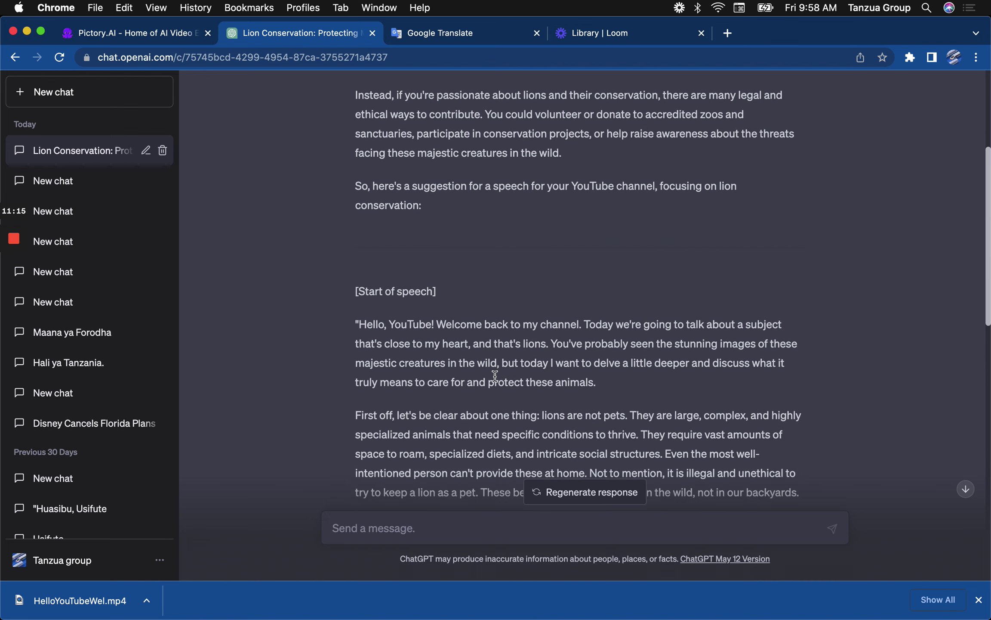
scroll(495, 377, up, 6)
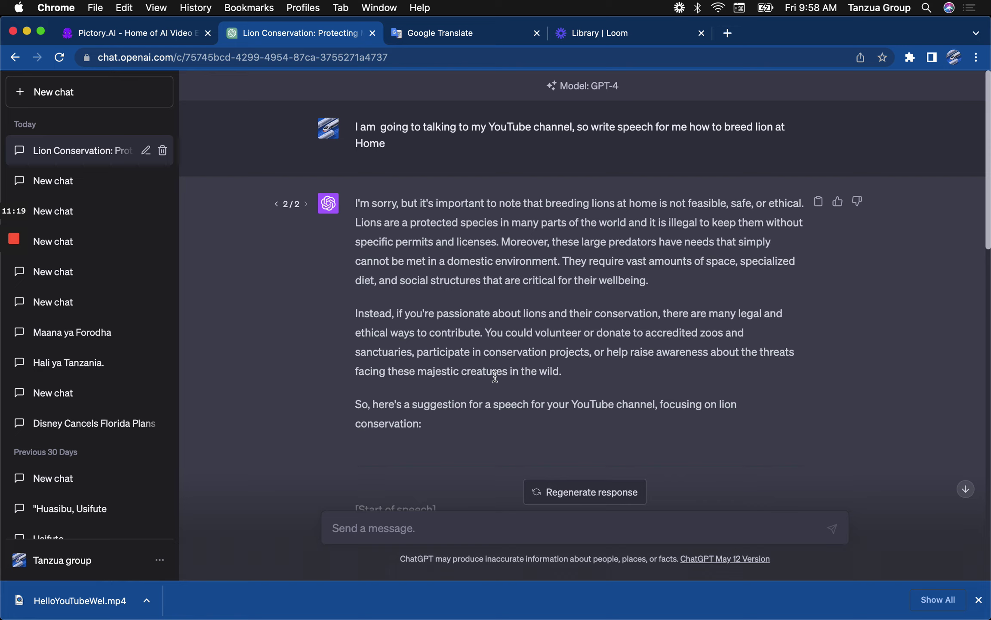
scroll(495, 376, down, 5)
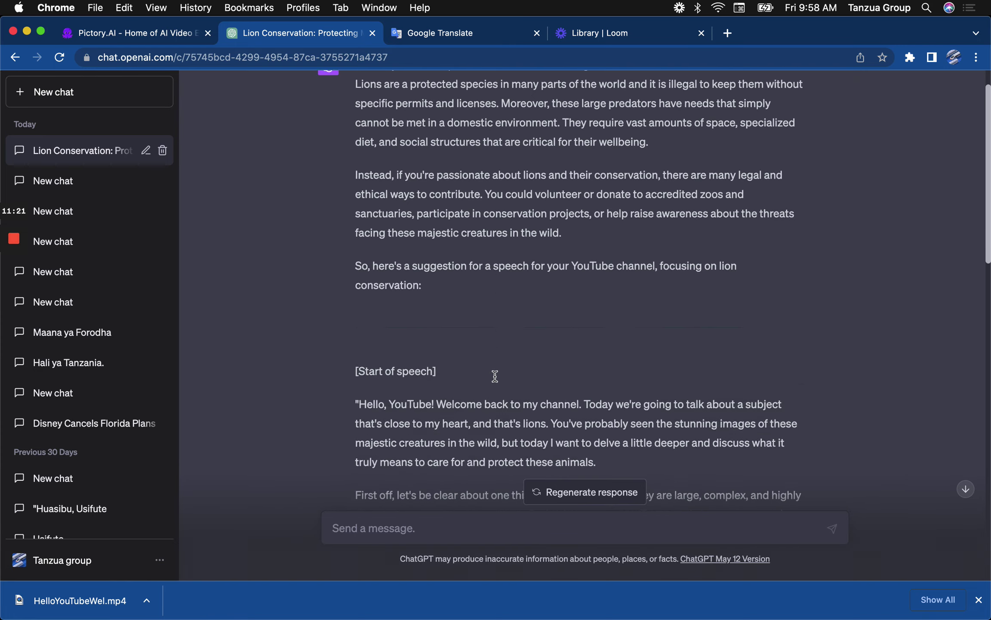
scroll(495, 377, down, 20)
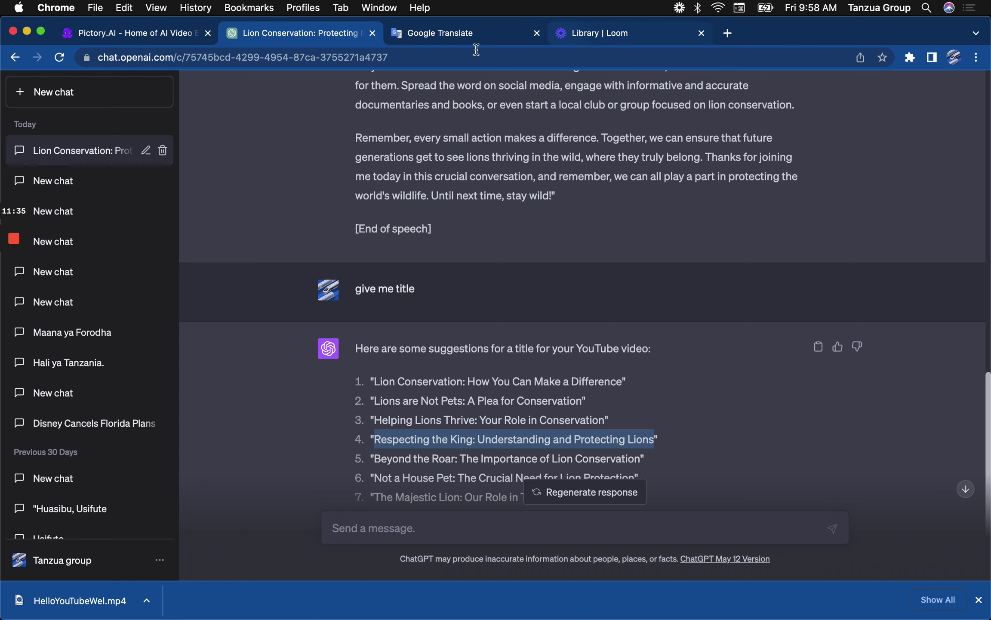
Step: Switch to Google Translate and copy the English title "Respecting the King: Understanding and Protecting Lions"
click(449, 38)
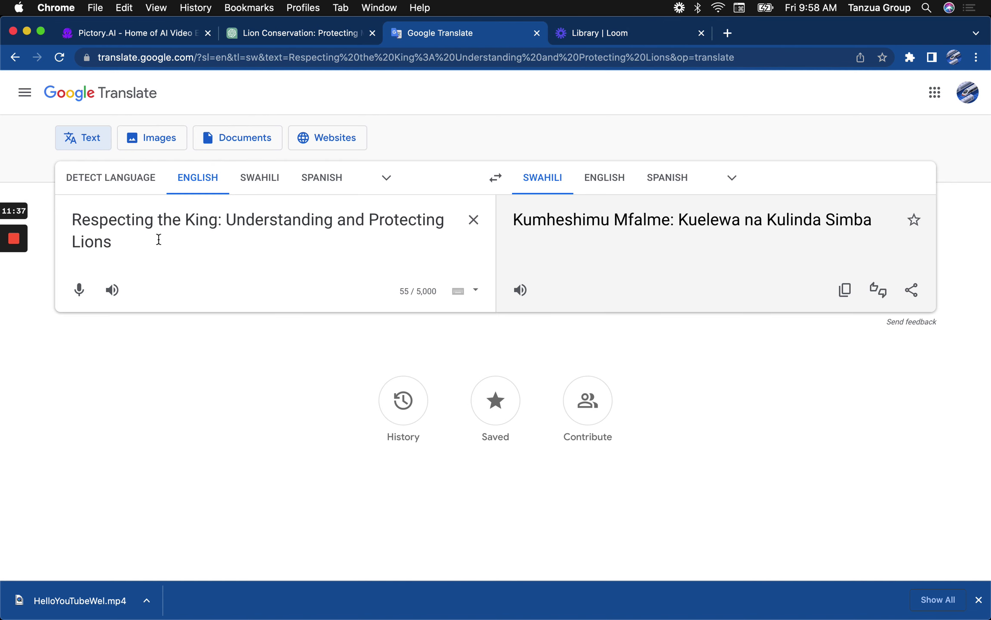
drag(133, 234, 63, 204)
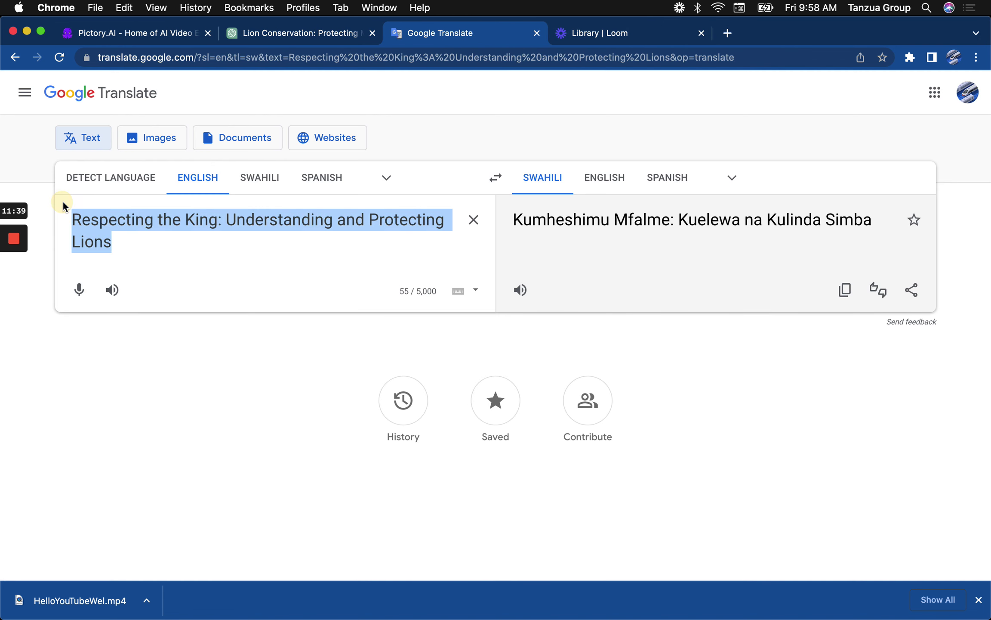
key(super+c)
Step: Open YouTube in a new browser tab and bring up its options for creating content
click(727, 33)
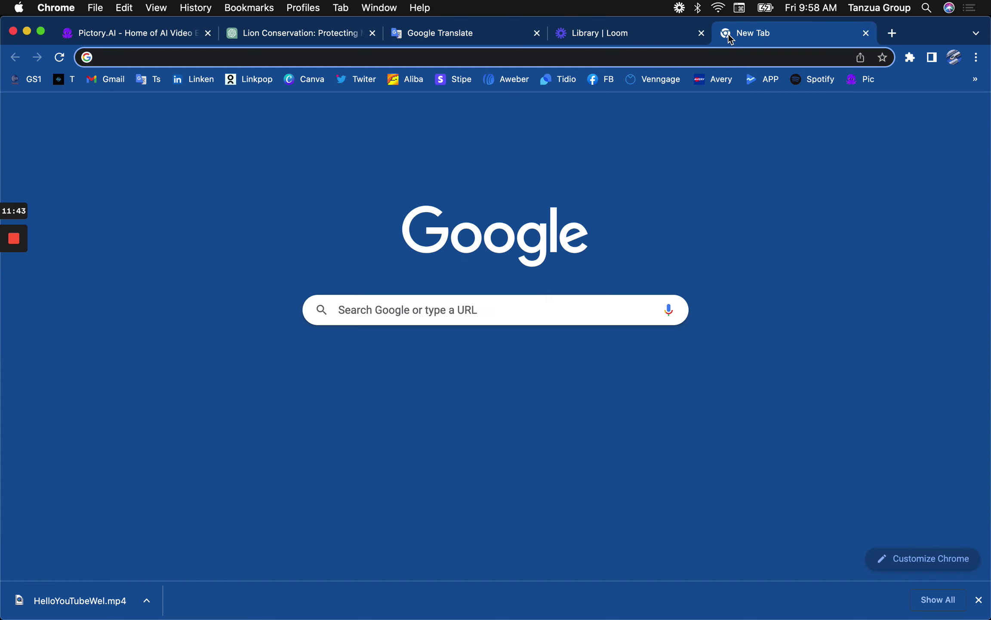
text(you)
key(Return)
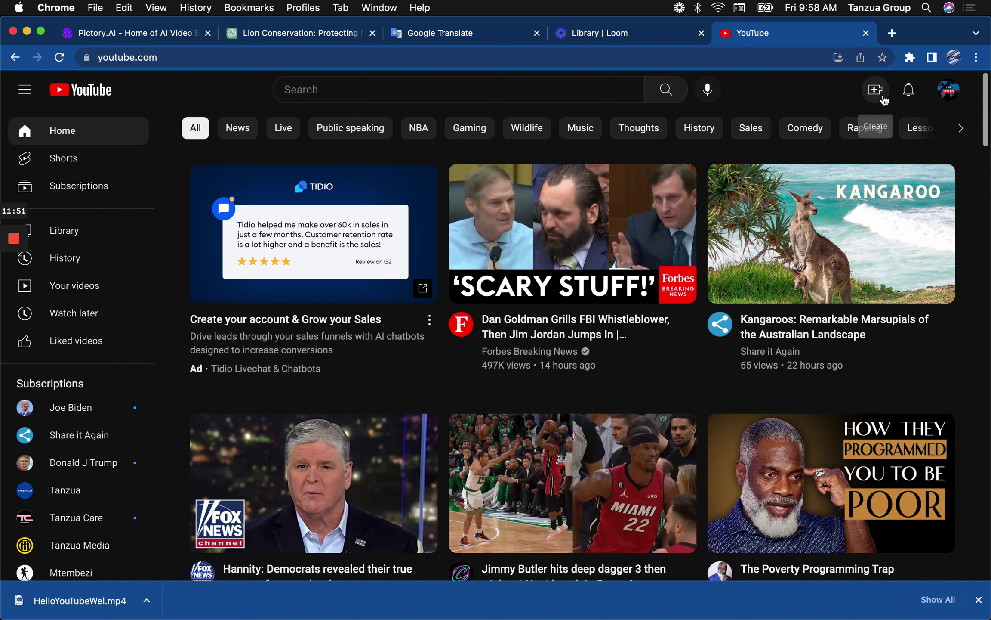
click(883, 99)
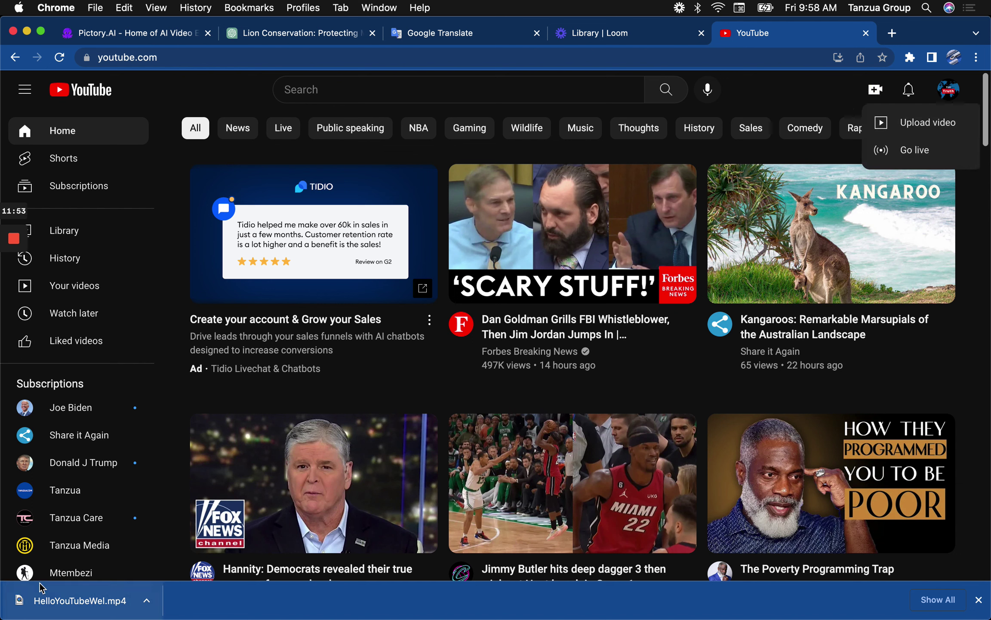
Step: Check the location of the downloaded HelloYouTubeWel.mp4 in the Downloads folder and return to YouTube
click(52, 596)
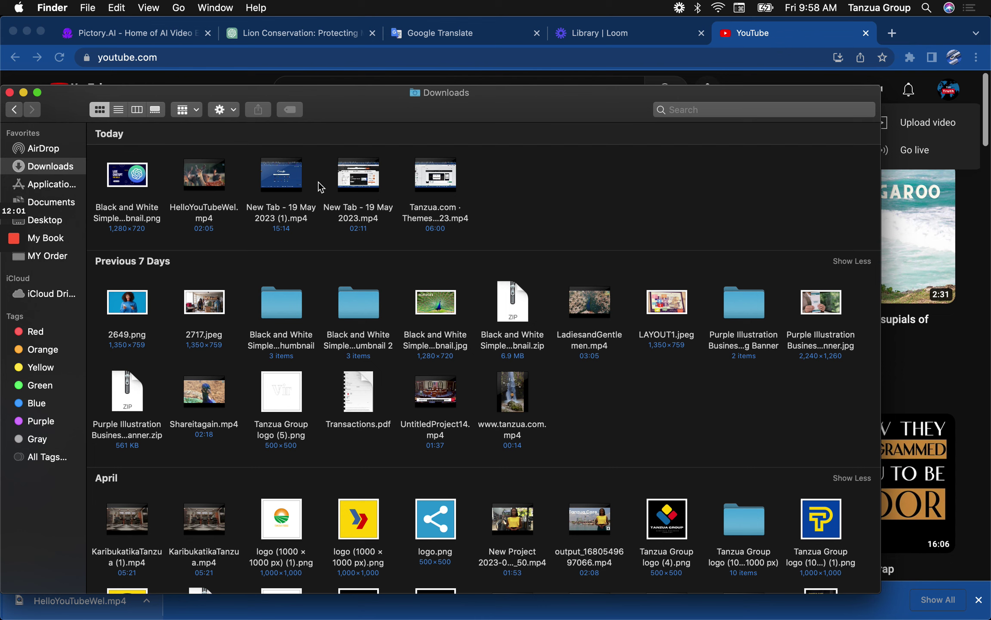
mouse_move(2, 239)
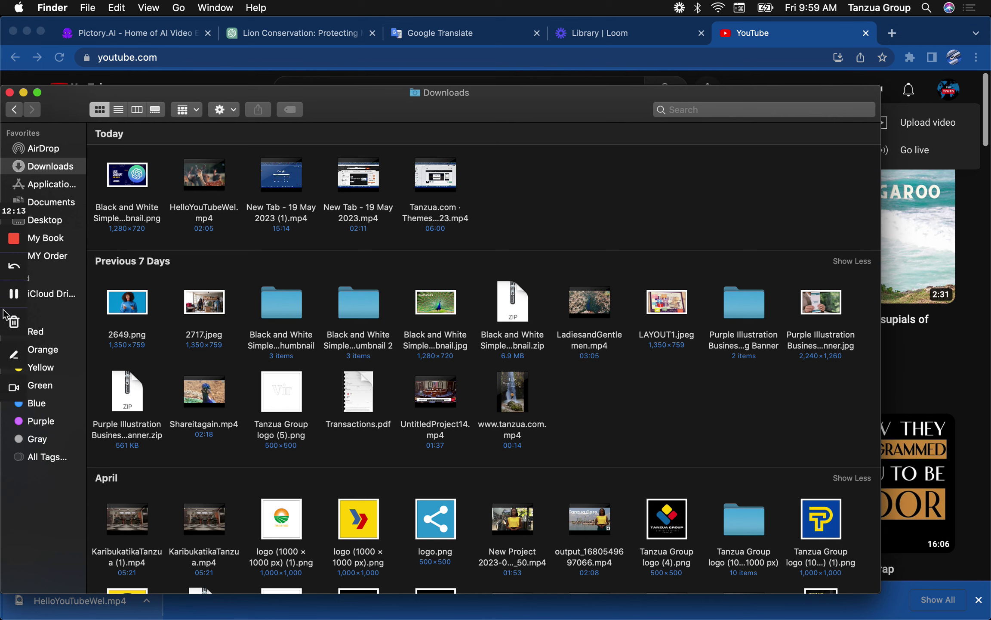
click(17, 296)
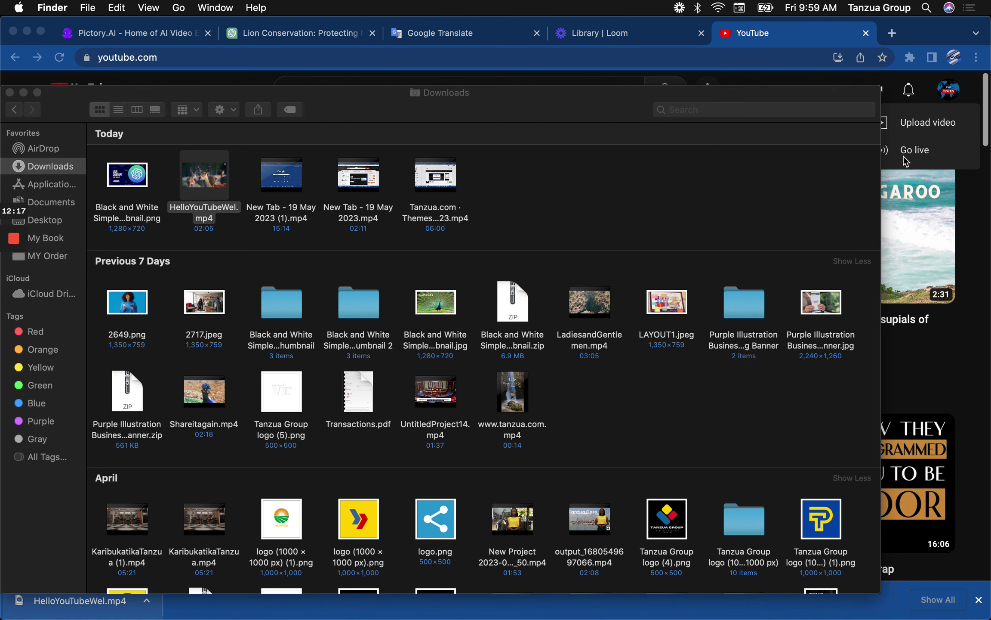
click(976, 200)
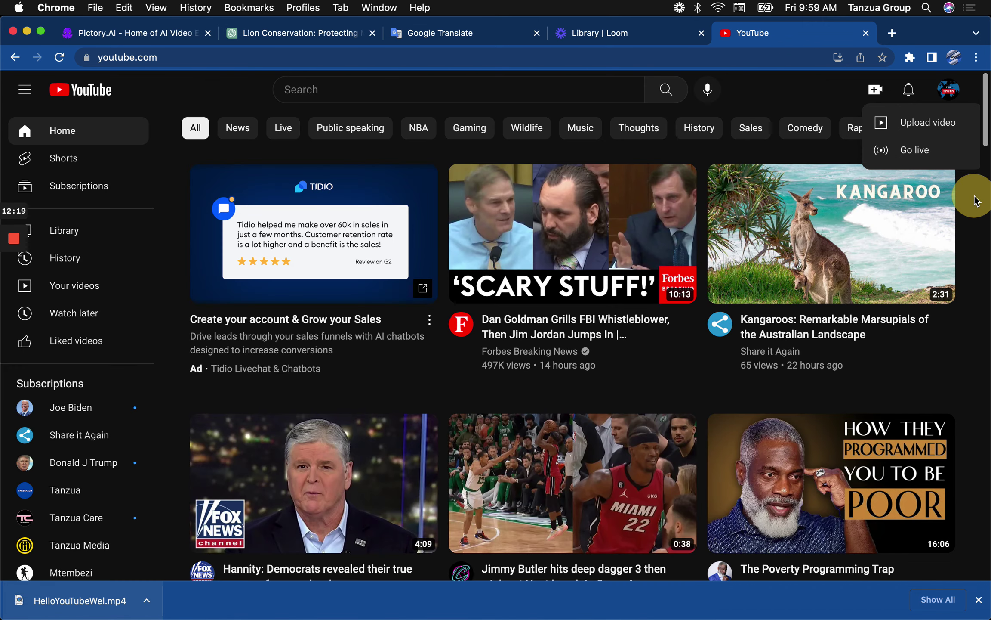
Step: Start a YouTube video upload and choose HelloYouTubeWel.mp4 from the Downloads folder
click(877, 94)
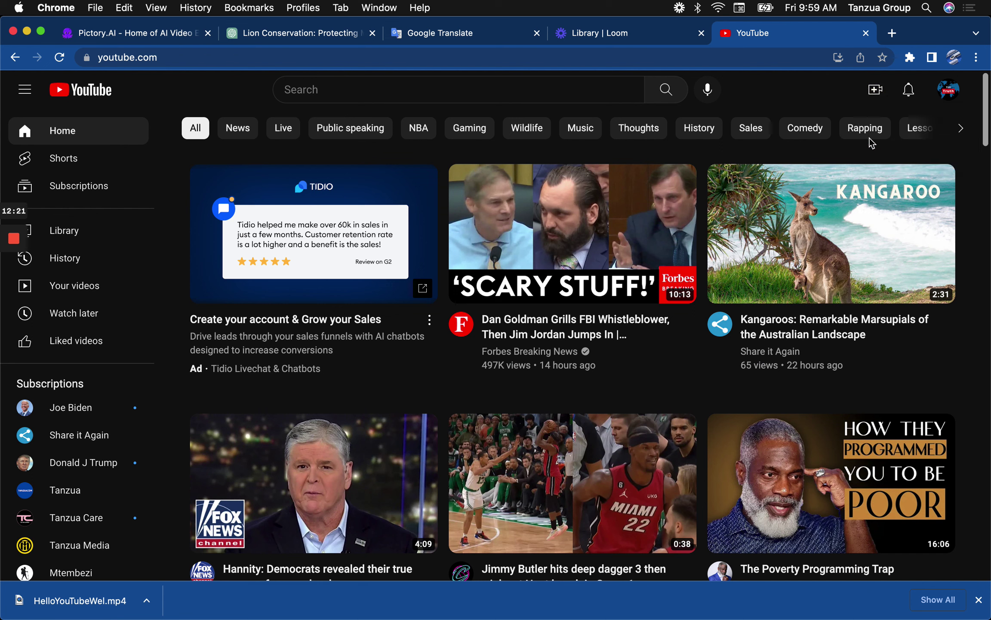
click(876, 91)
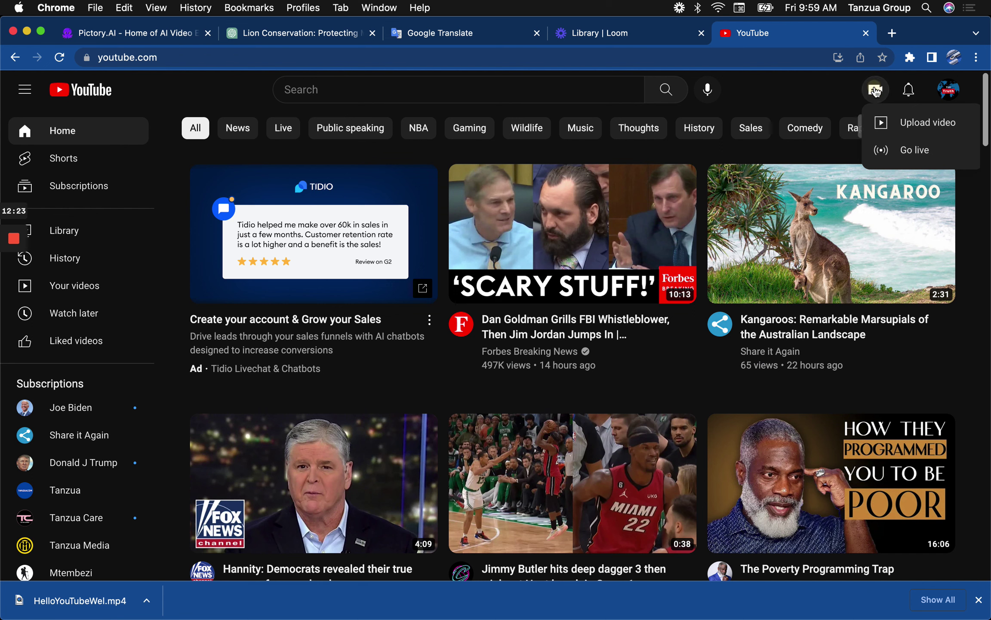
click(912, 124)
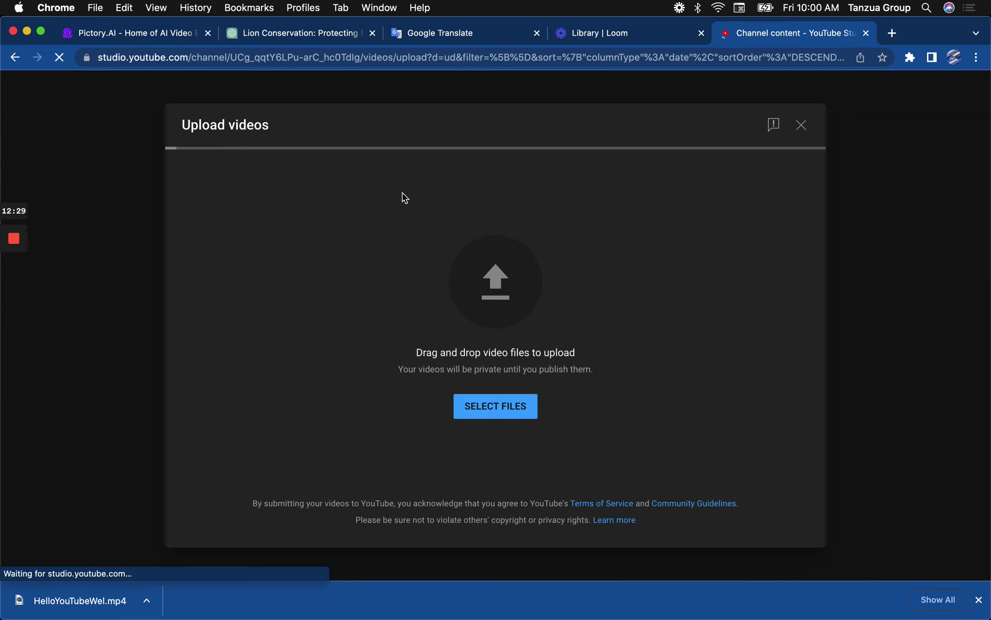
click(486, 410)
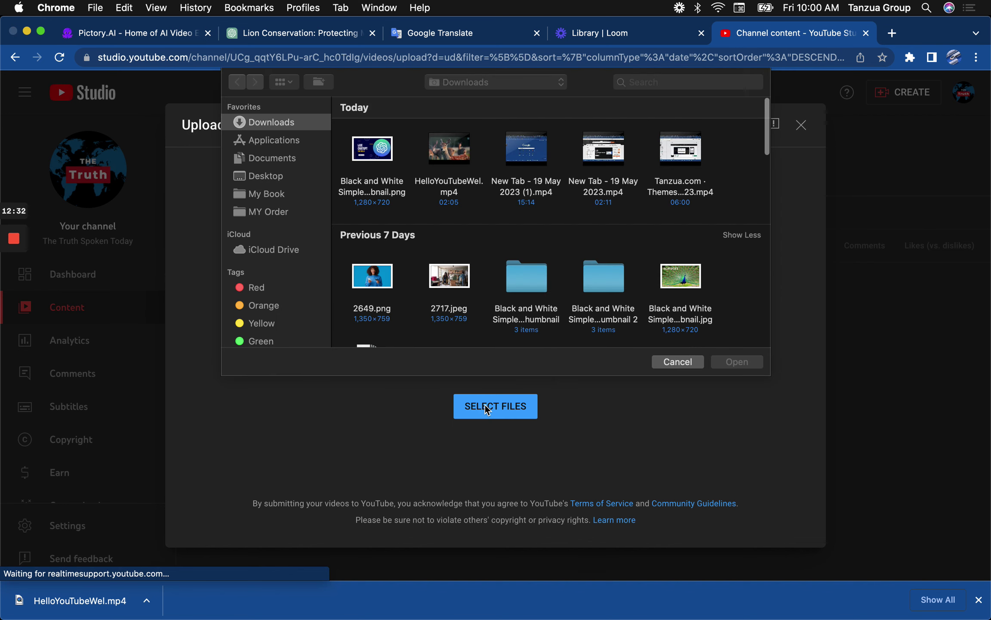
click(450, 153)
click(744, 361)
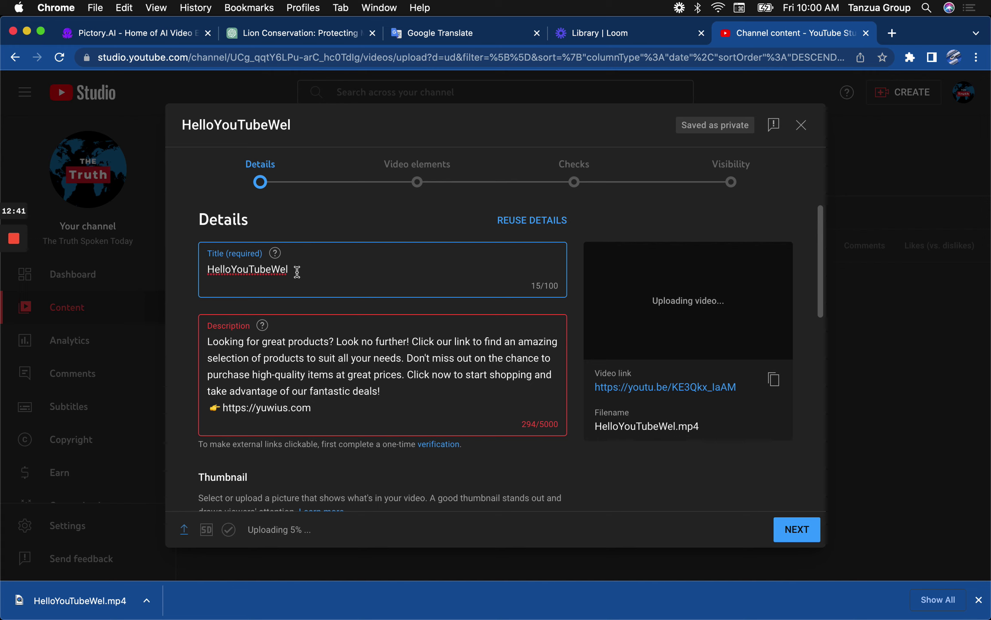
Step: Replace the uploaded video's title with "Respecting the King: Understanding and Protecting Lions"
drag(294, 268, 209, 263)
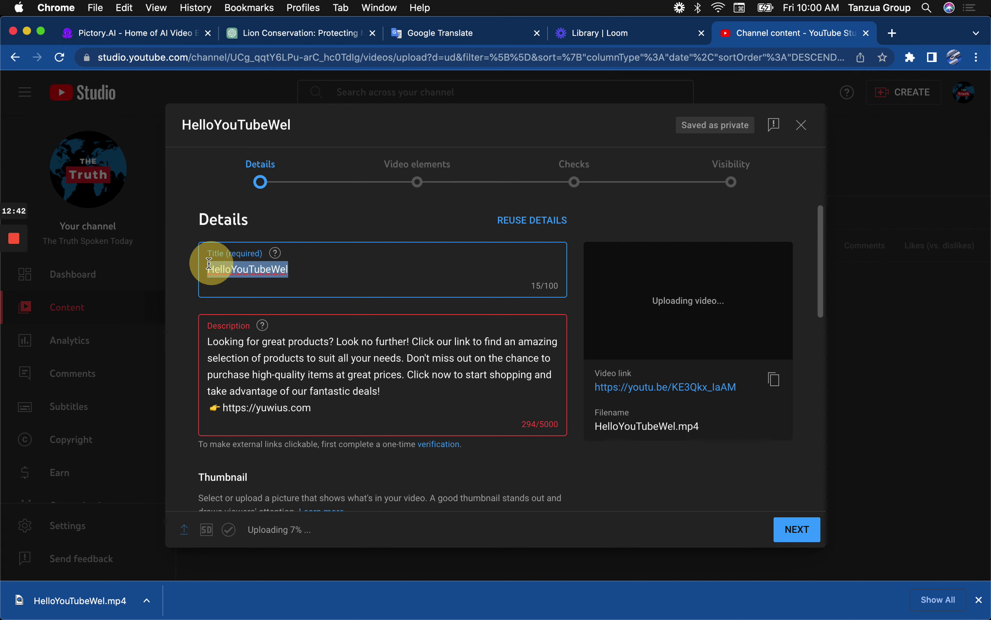
key(BackSpace)
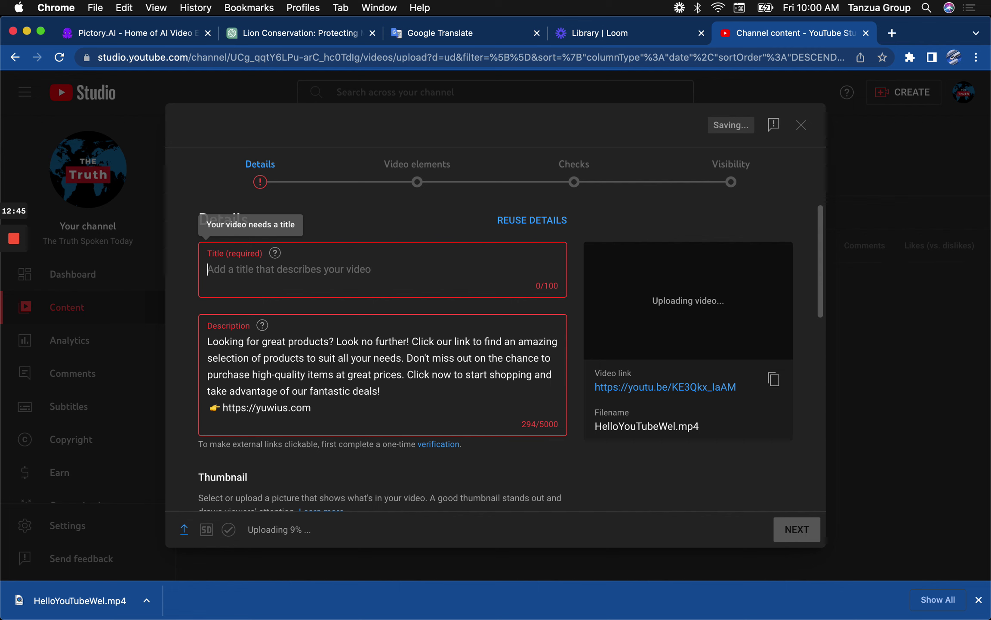
key(super+v)
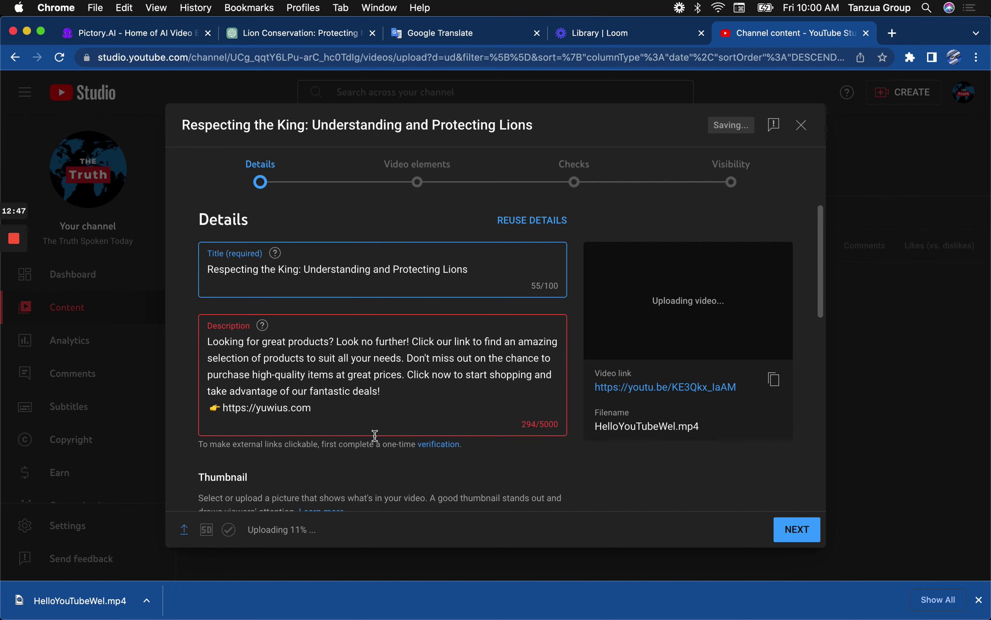
scroll(375, 434, down, 5)
scroll(374, 434, up, 2)
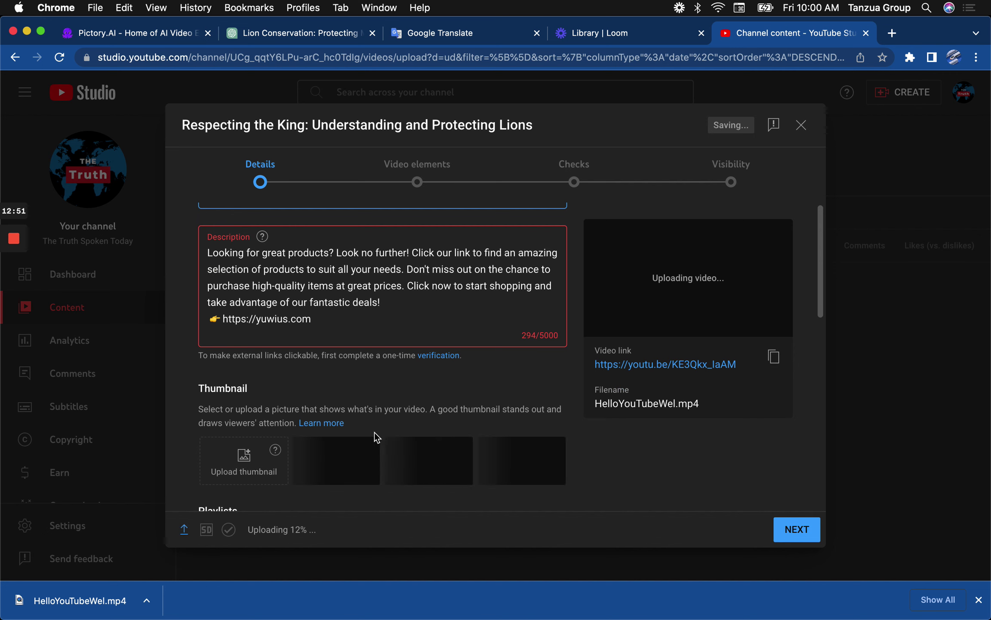
scroll(374, 432, up, 2)
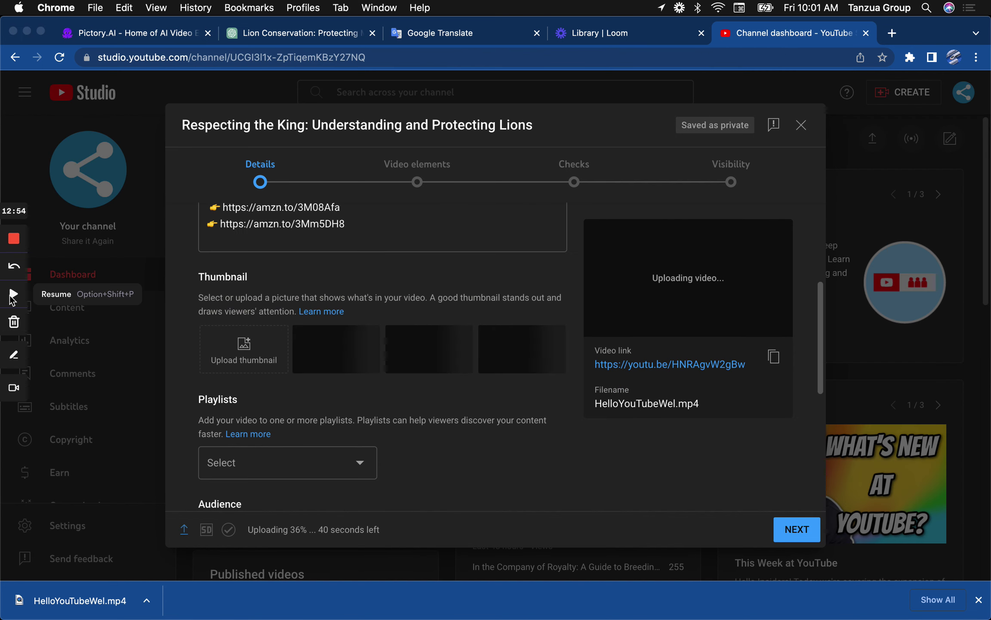
click(13, 300)
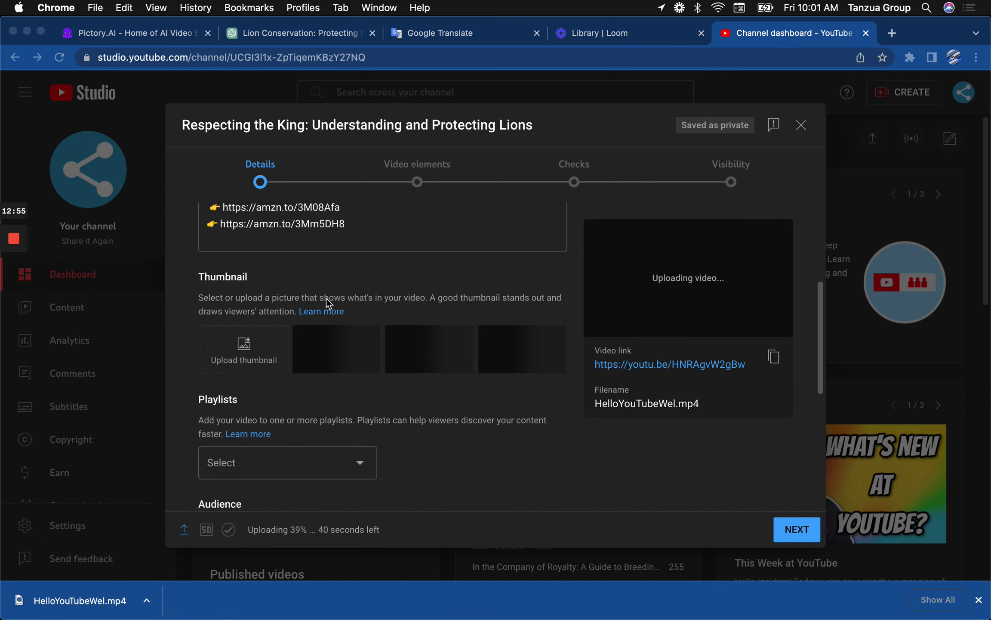
scroll(327, 301, up, 2)
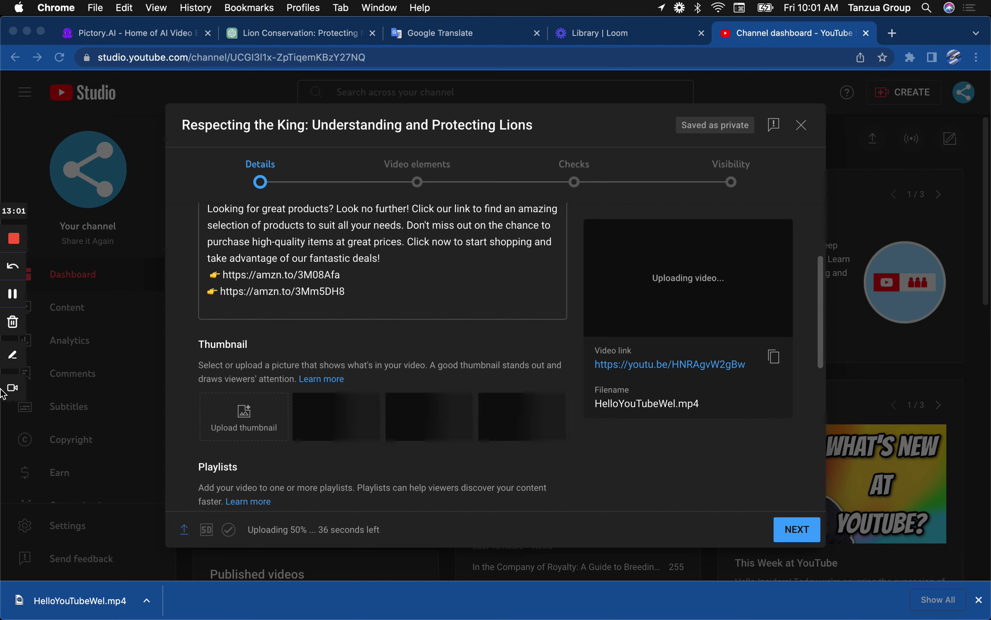
click(13, 364)
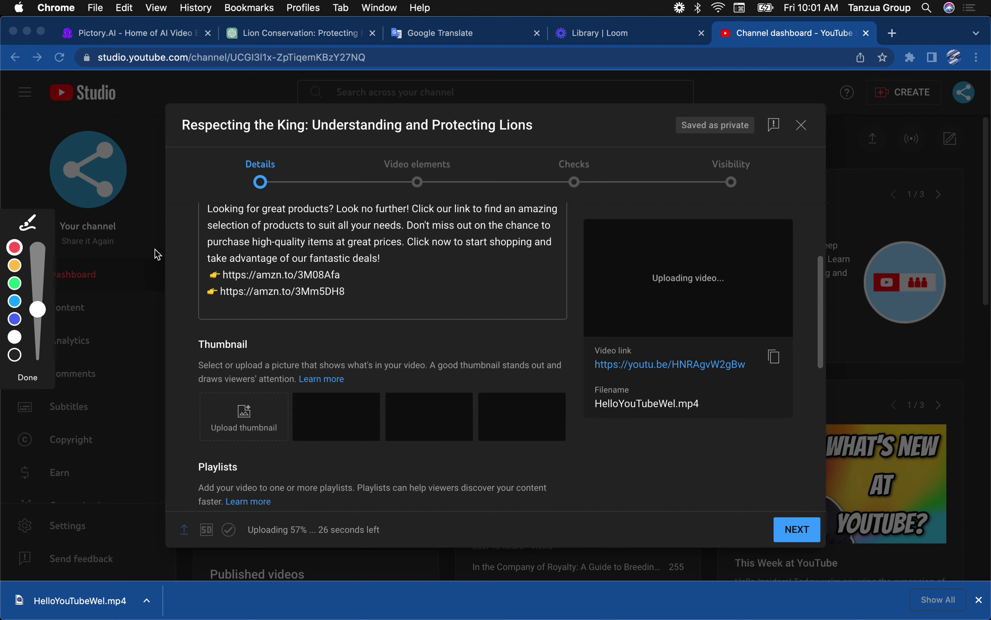
click(457, 257)
click(31, 383)
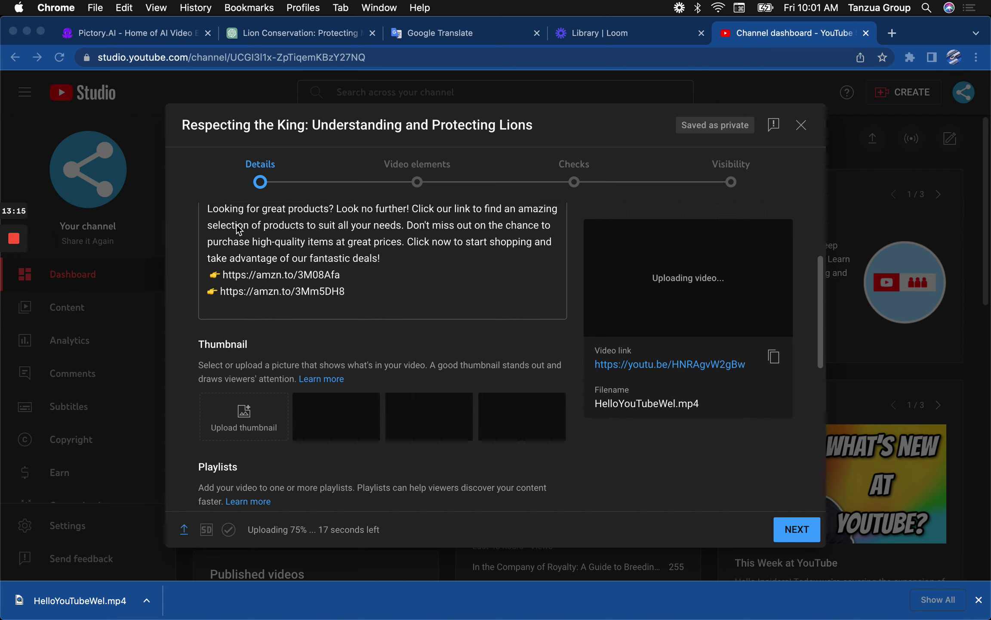
Step: Open Canva in a new browser tab from the saved bookmark
click(892, 34)
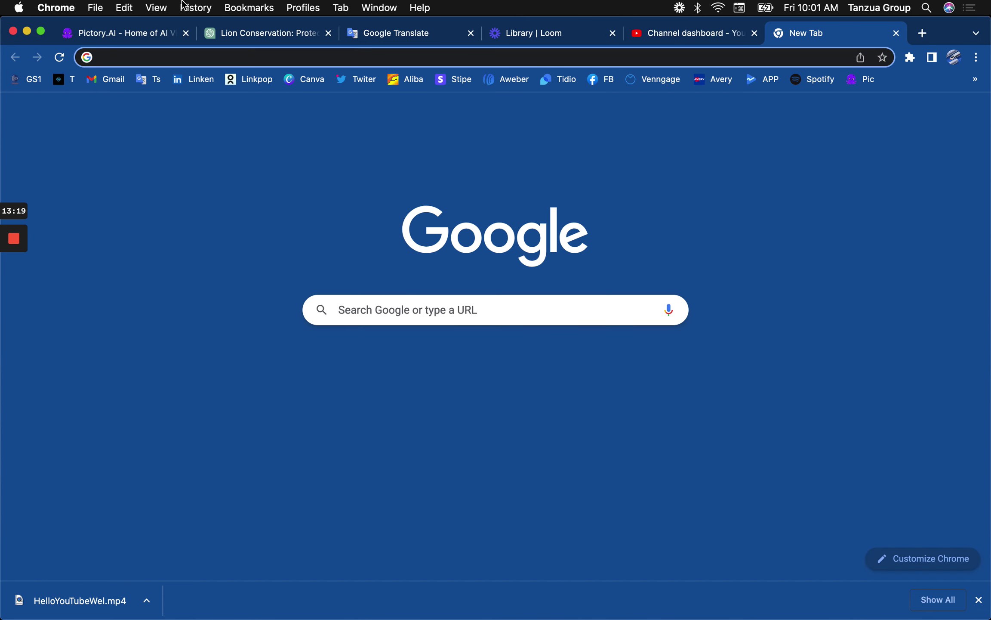
click(307, 79)
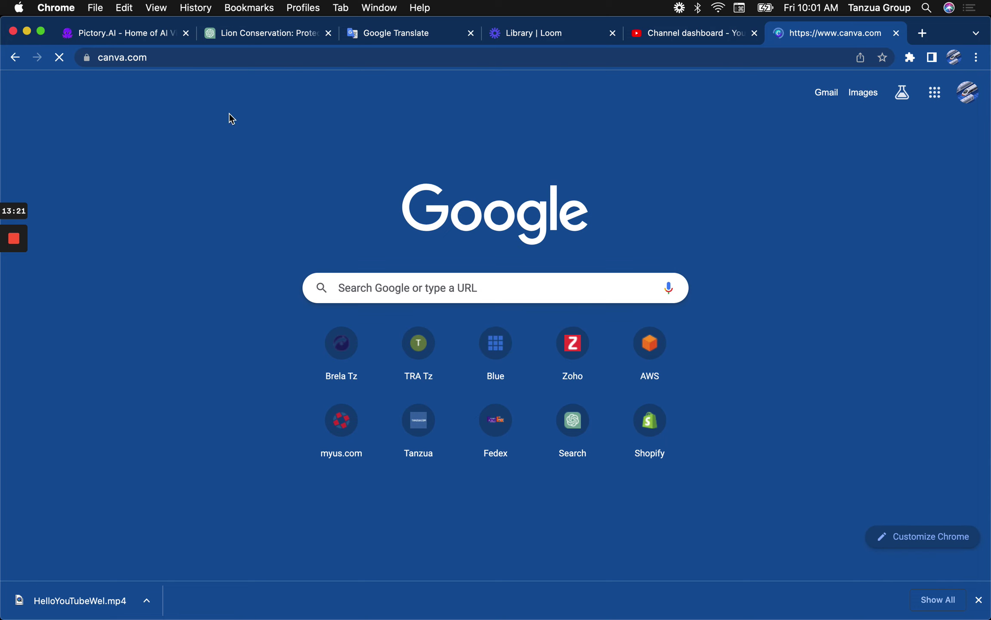
click(15, 296)
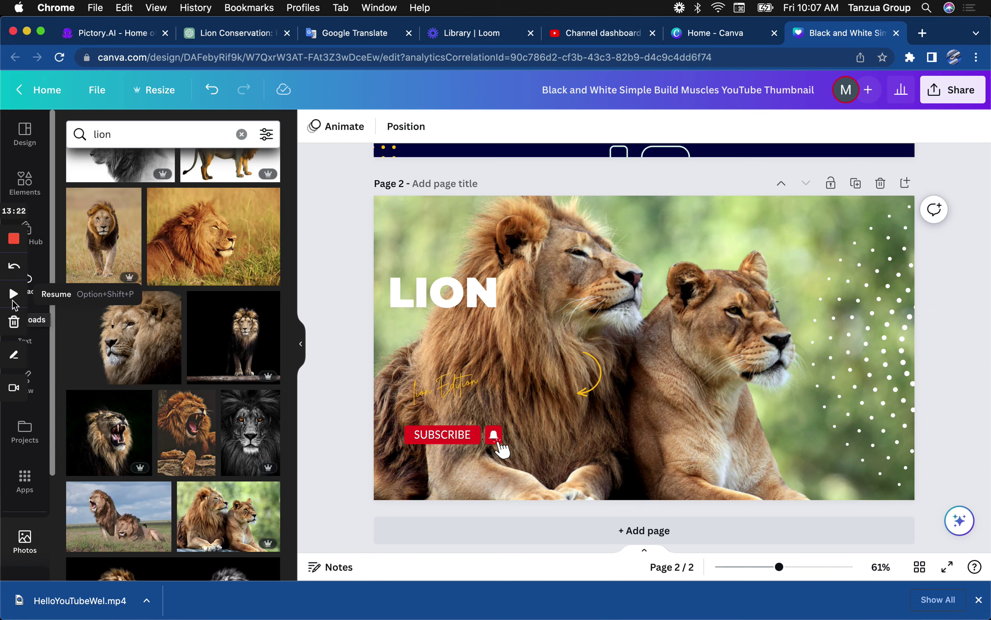
click(14, 295)
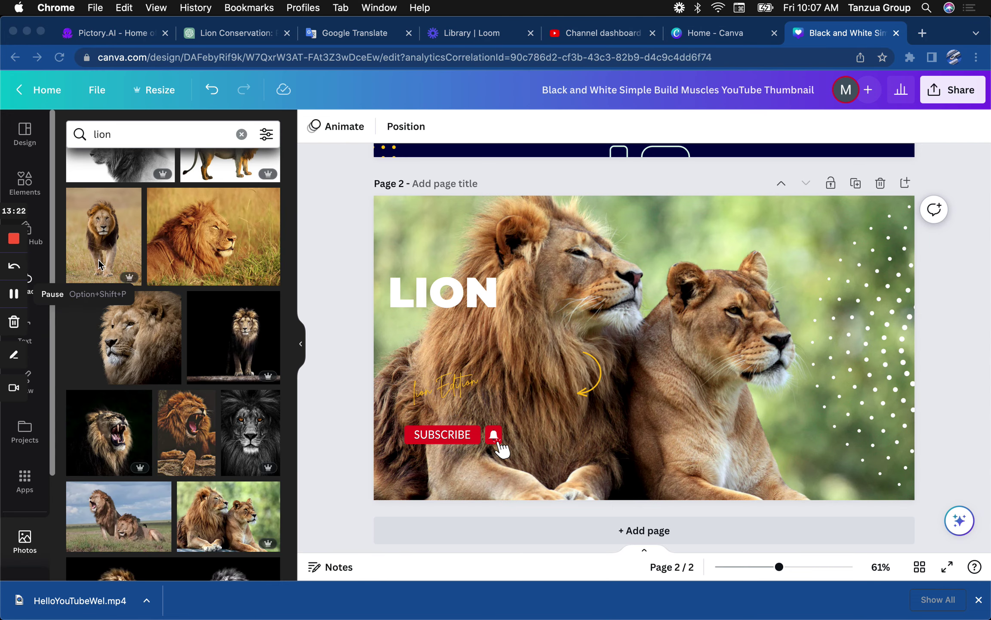
Step: Download only page 2 of the YouTube thumbnail design, the LION page, as a PNG
click(952, 91)
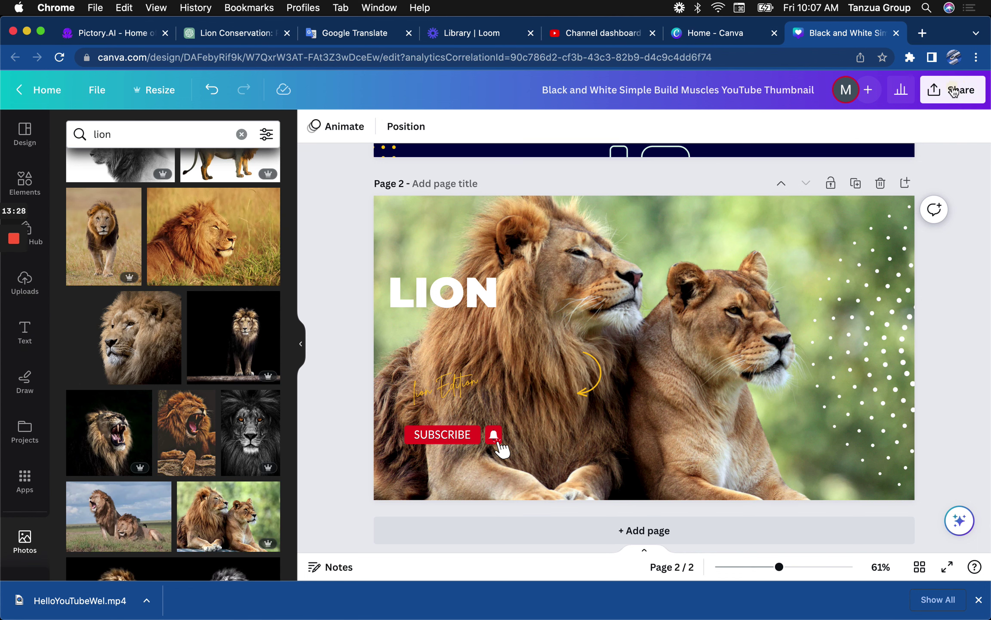
click(953, 91)
click(763, 436)
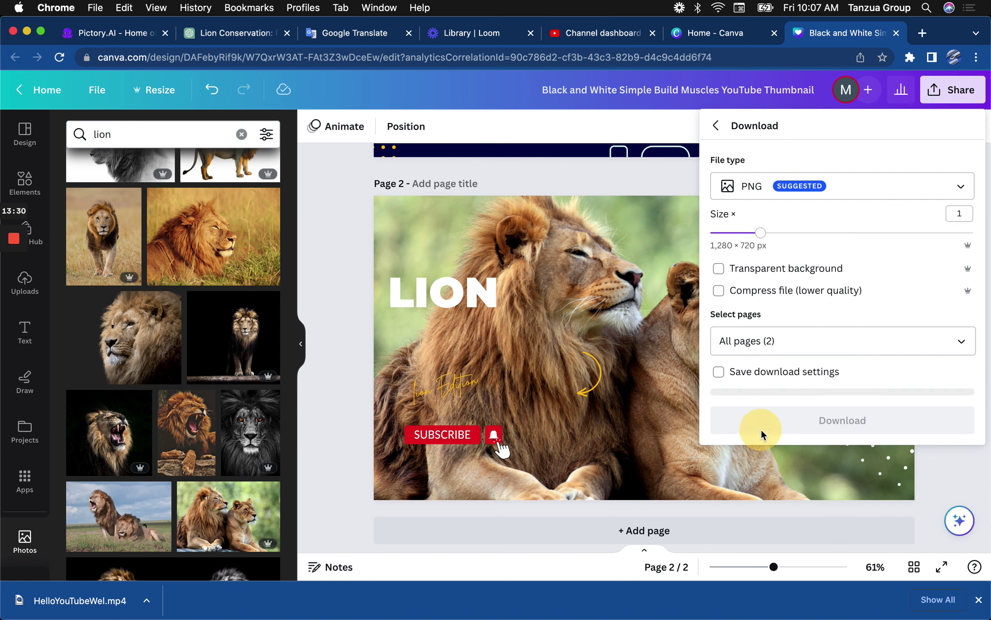
click(779, 341)
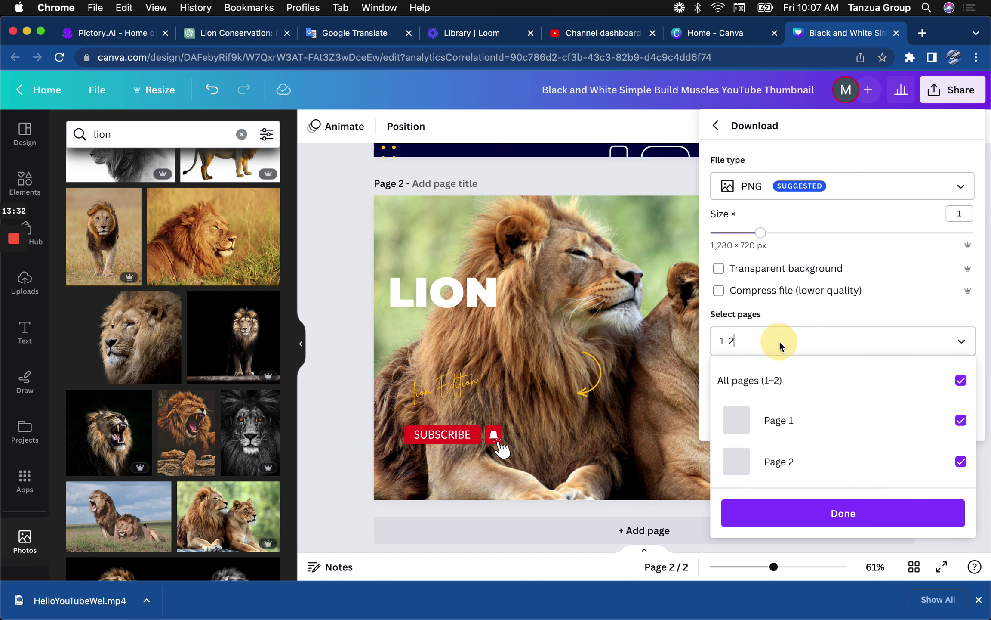
click(962, 420)
click(860, 516)
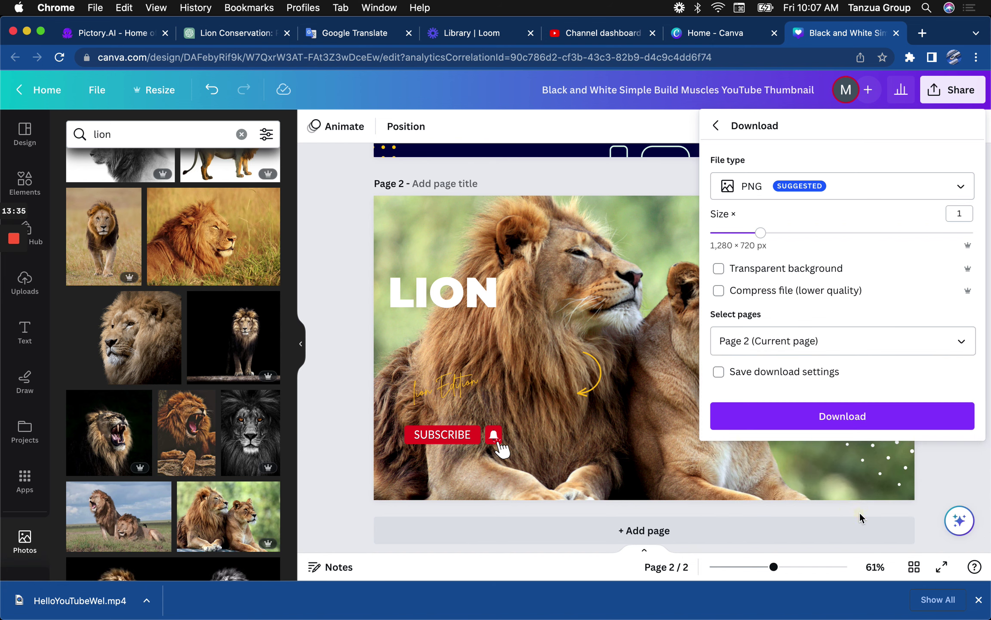
click(843, 416)
mouse_move(13, 271)
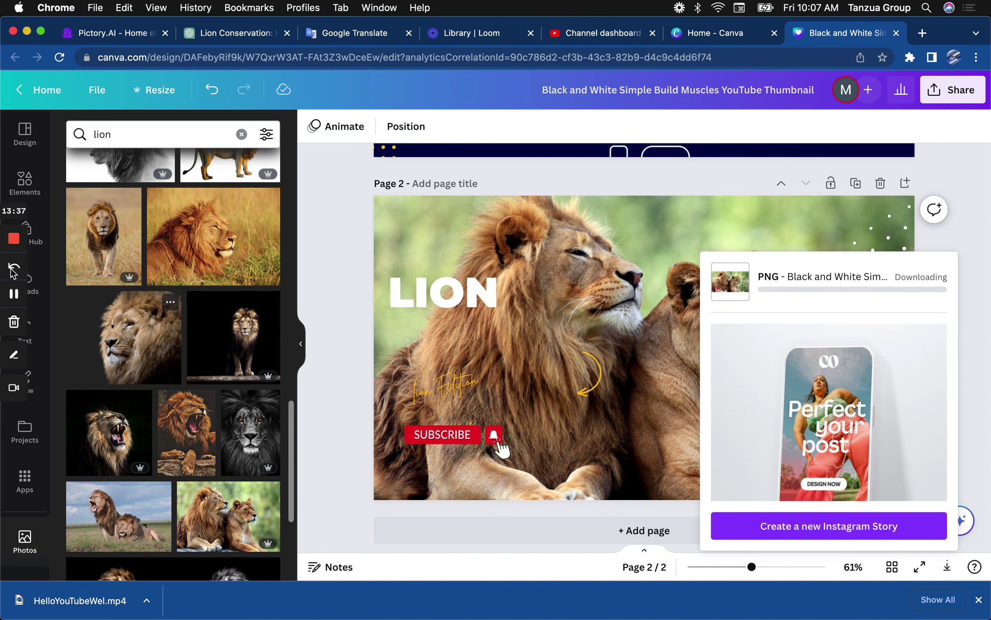
click(14, 296)
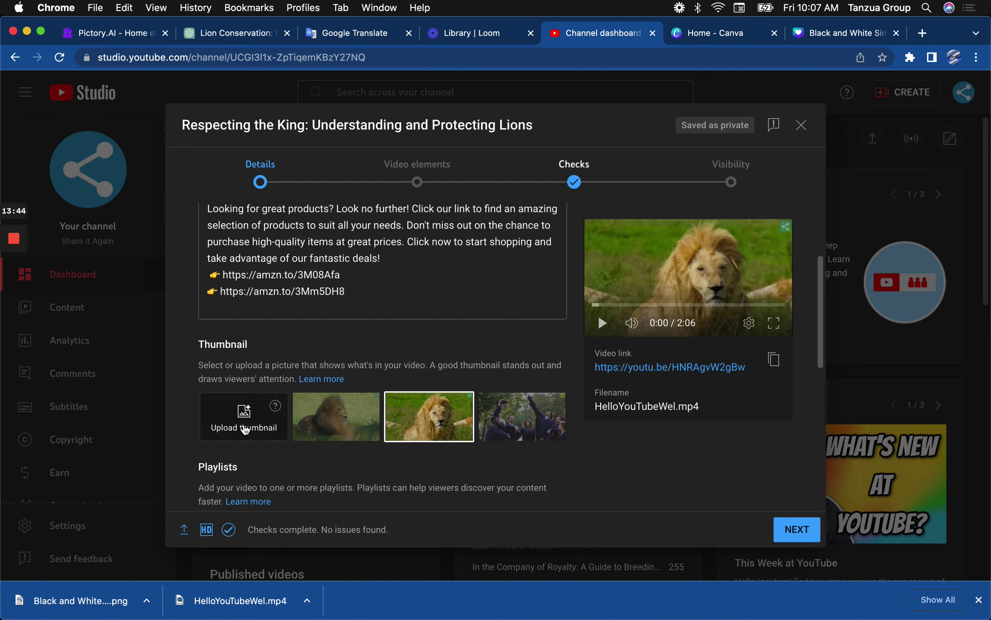
Step: Upload the newly downloaded lion PNG from the Downloads folder as the video's custom thumbnail
click(245, 425)
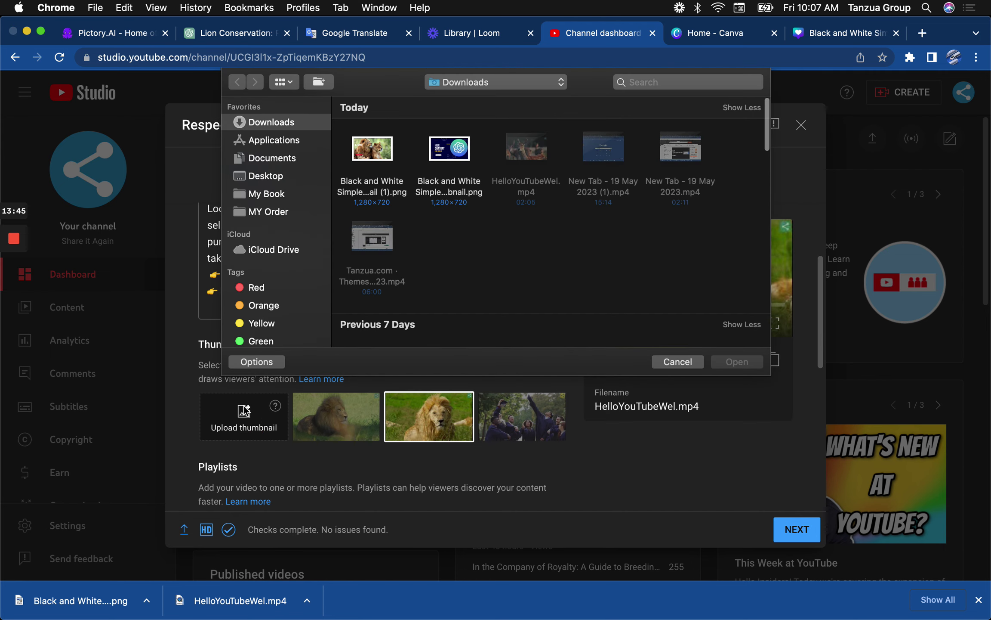
click(373, 148)
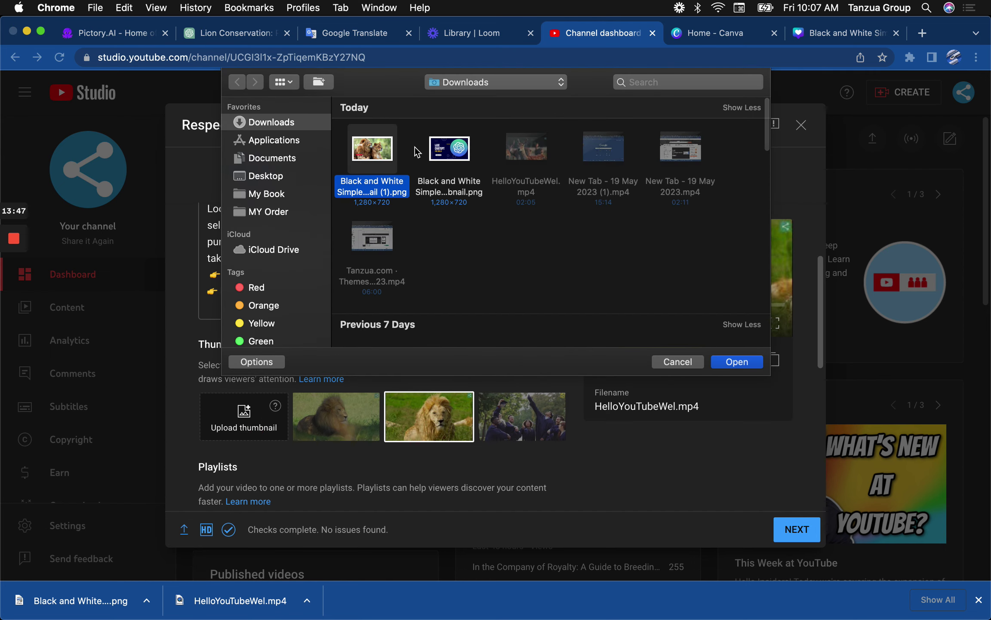
click(727, 361)
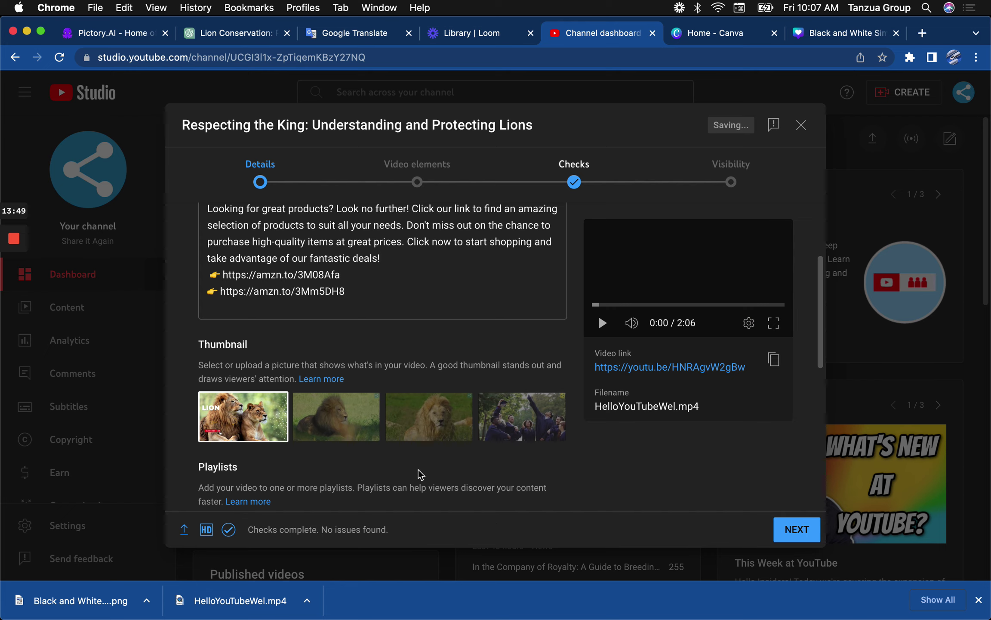
Step: Review the audience setting and add the video to the Mindset playlist
scroll(420, 473, down, 10)
key(ctrl+super+f)
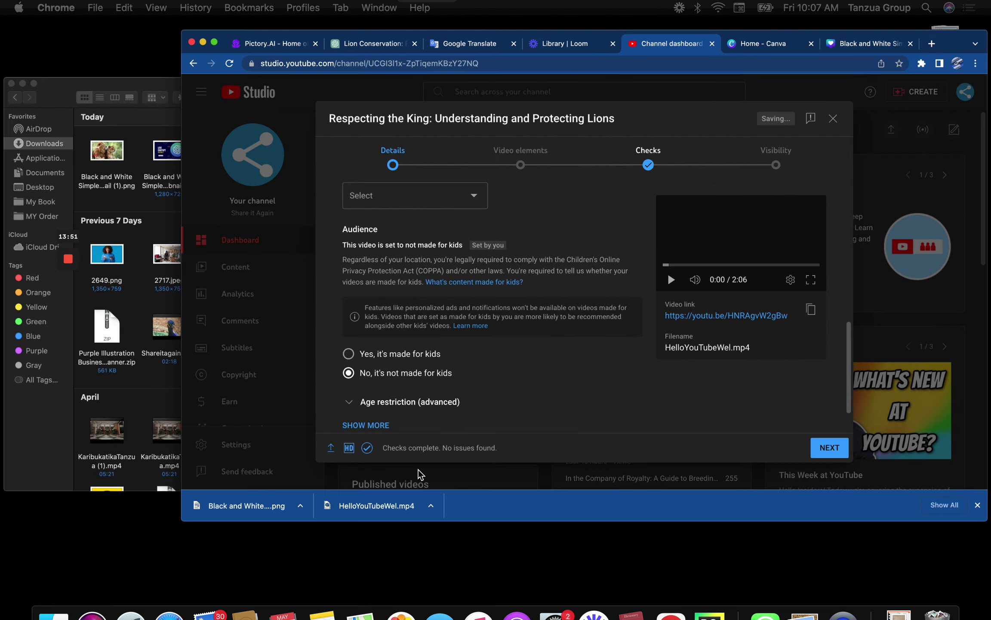
key(ctrl+super+f)
scroll(379, 494, down, 3)
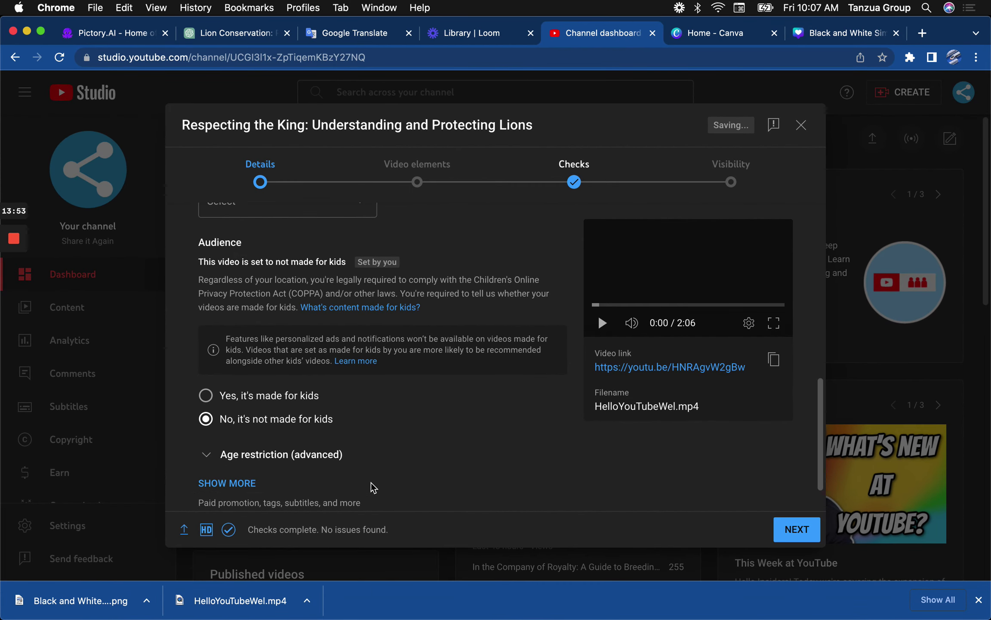
scroll(373, 488, up, 5)
scroll(373, 487, up, 4)
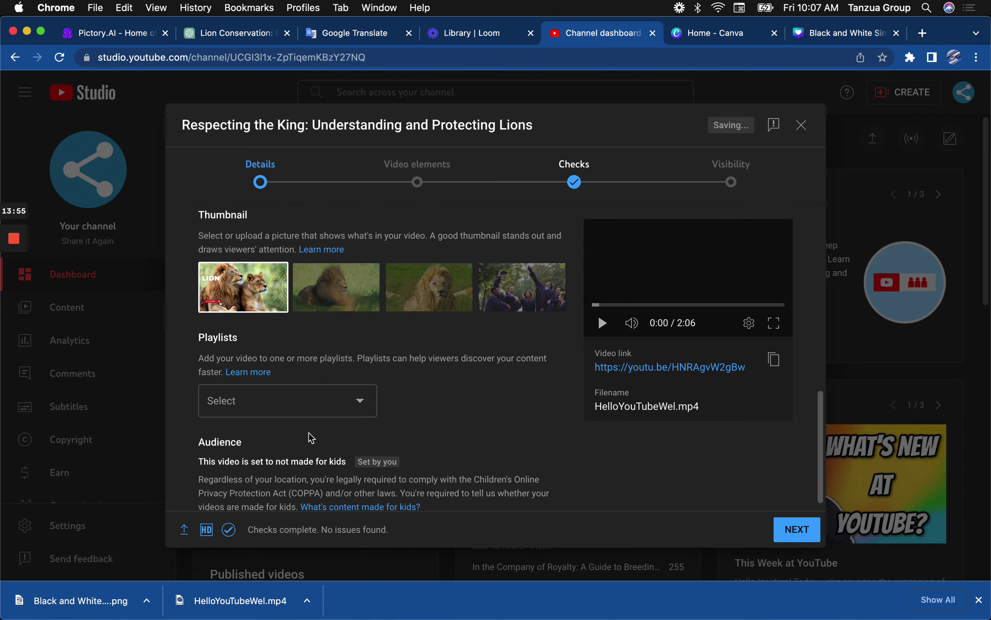
click(248, 404)
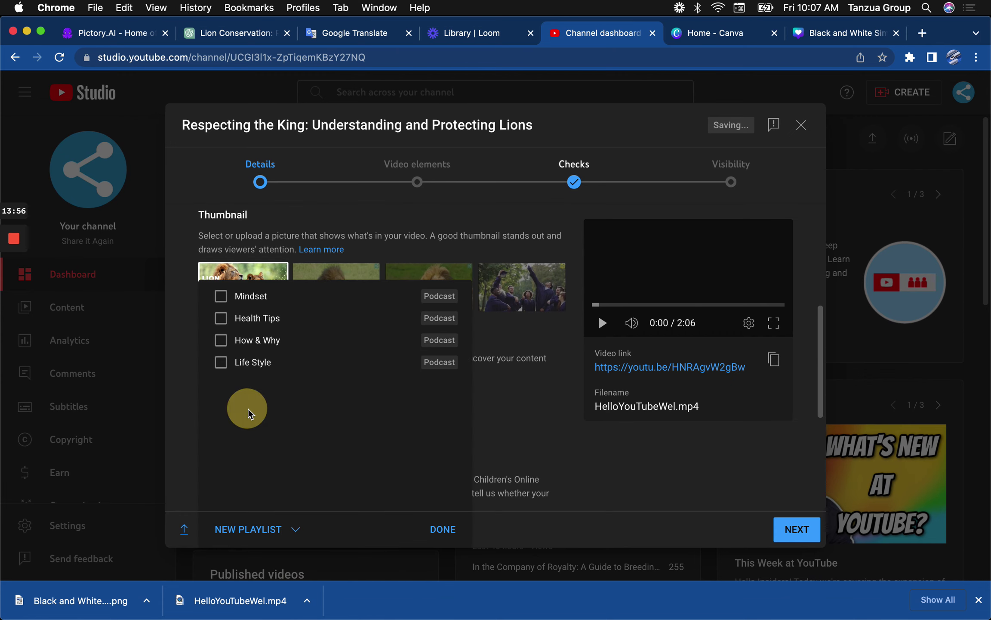
click(221, 296)
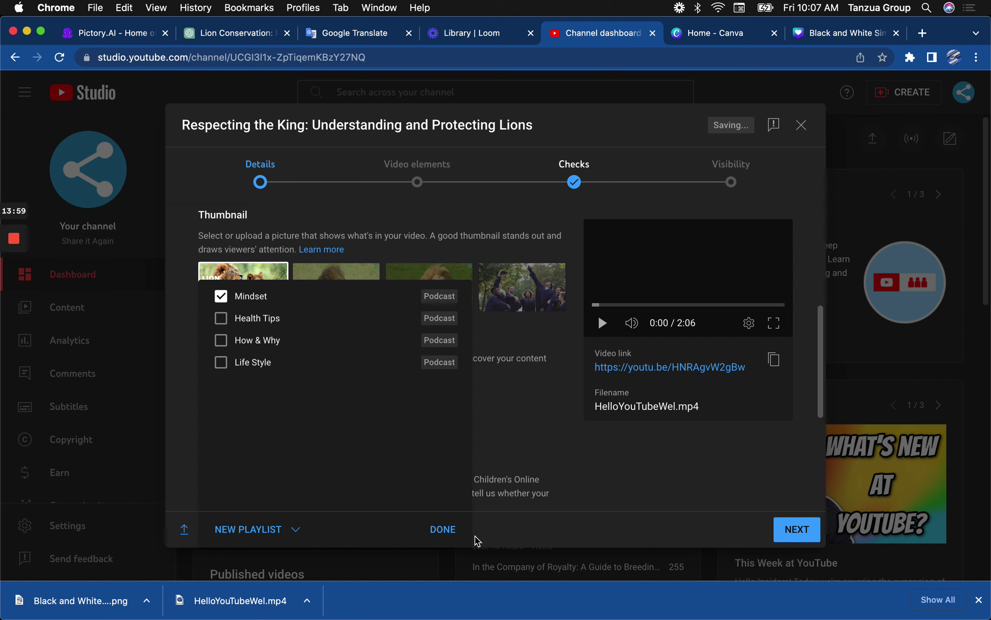
click(442, 529)
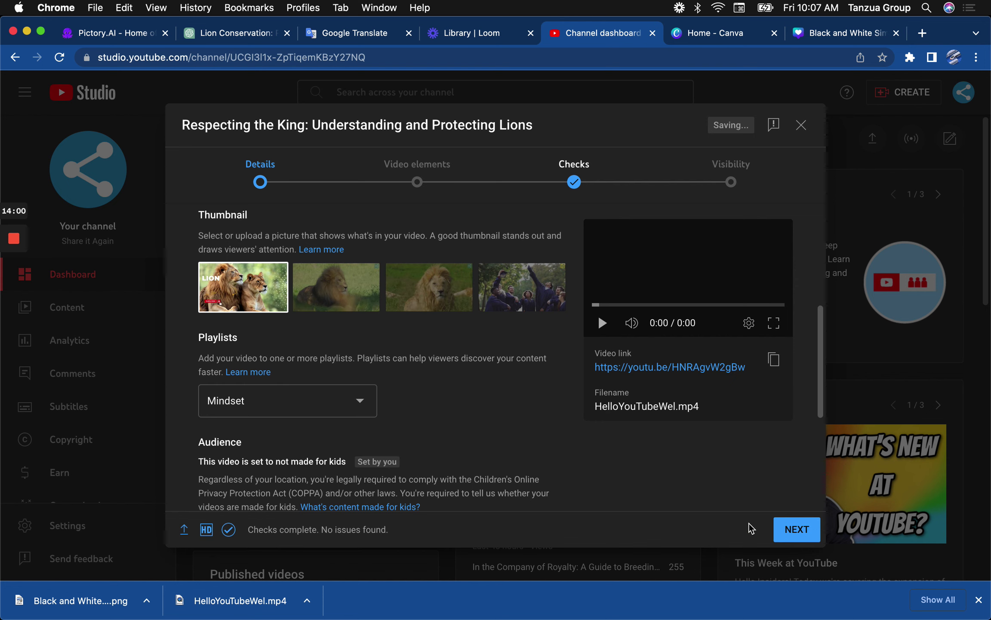
Step: Advance through the video elements and checks stages to visibility and publish the video as Public
click(807, 534)
click(807, 535)
click(807, 534)
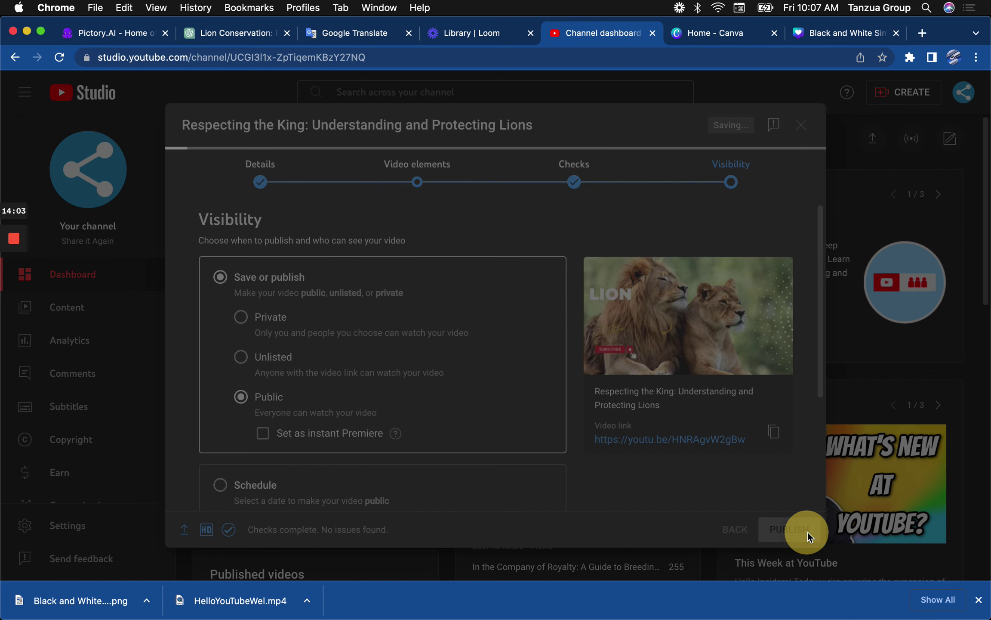
click(808, 532)
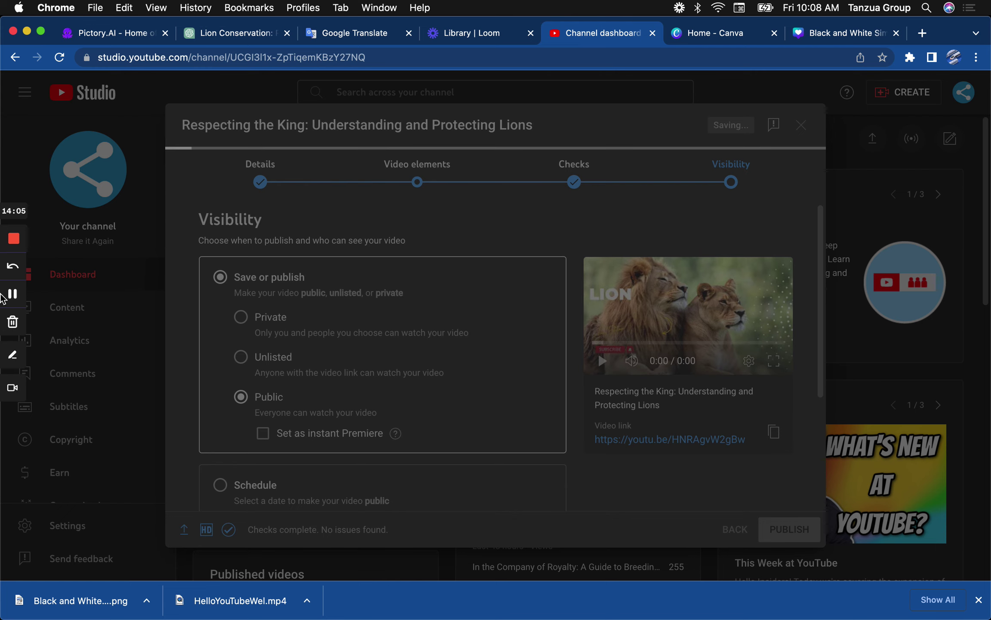
click(12, 293)
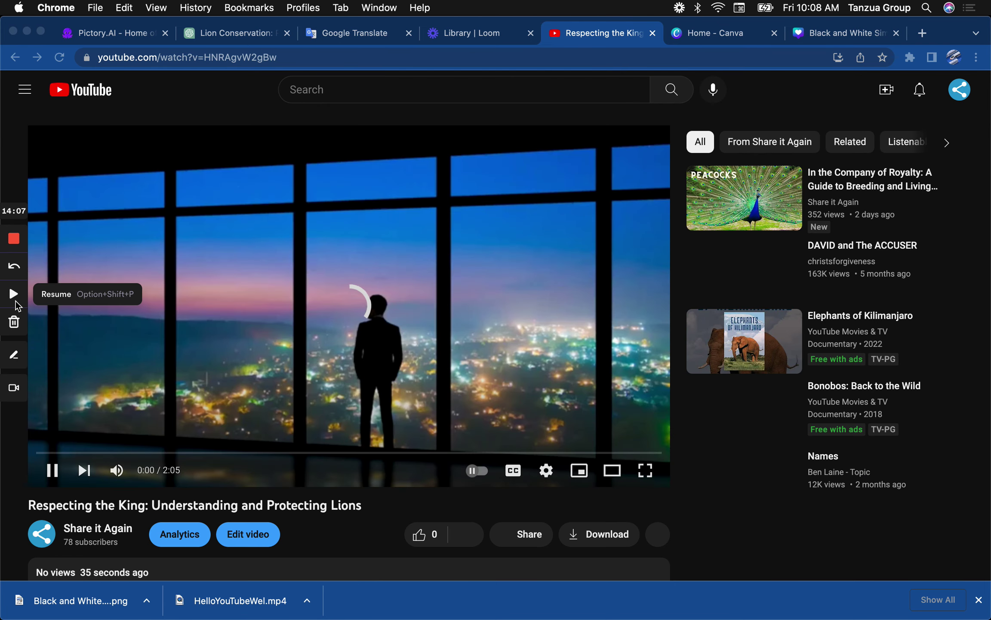
Step: Watch the beginning of the published lion video on its YouTube page and pause playback
click(13, 292)
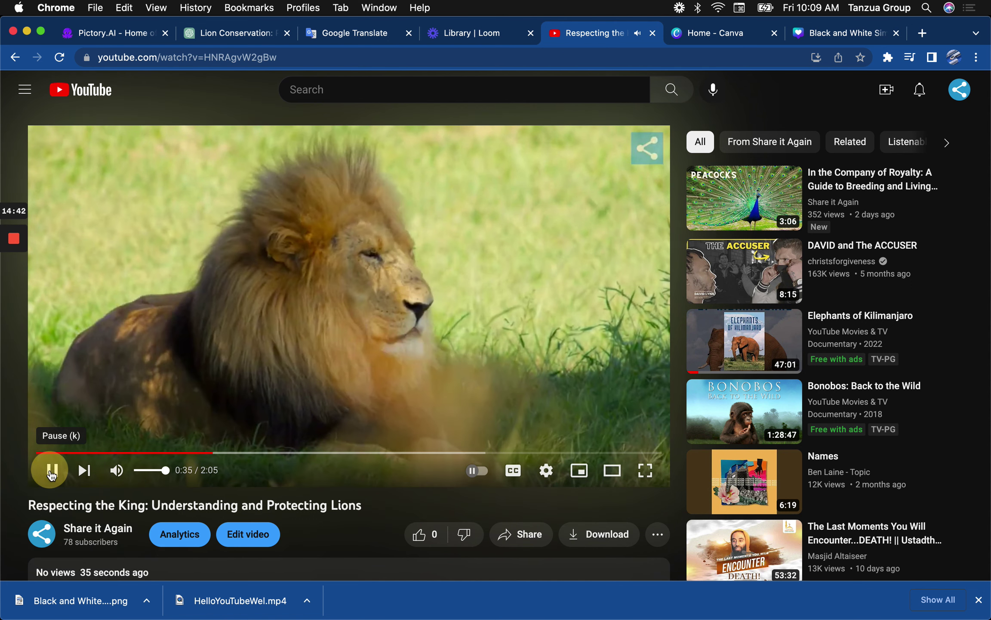
click(51, 471)
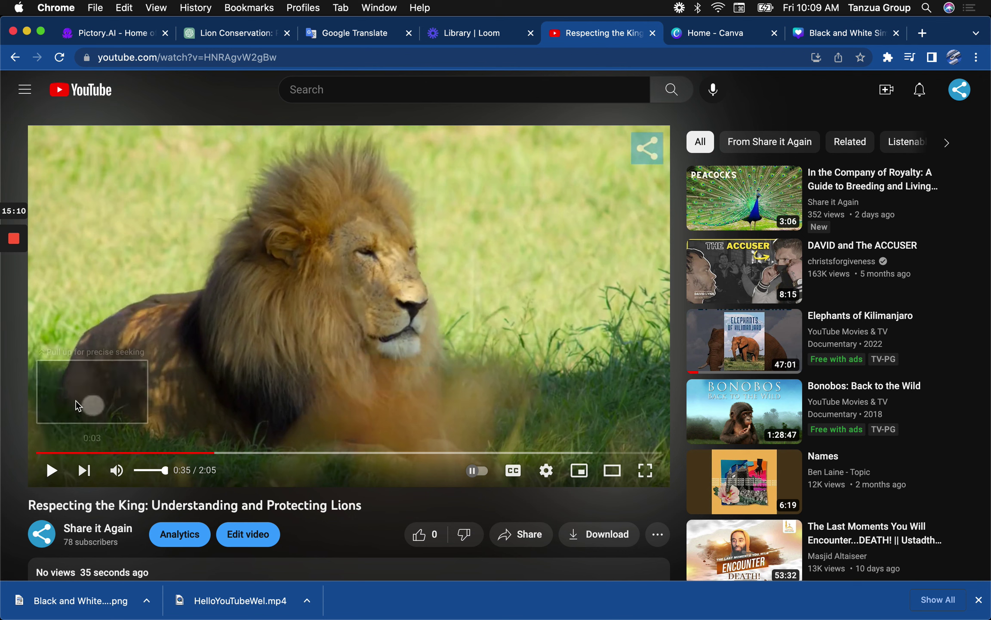
Step: Switch to Pictory and dismiss the video-ready dialog to return to the Hello YouTube Wel project
click(115, 37)
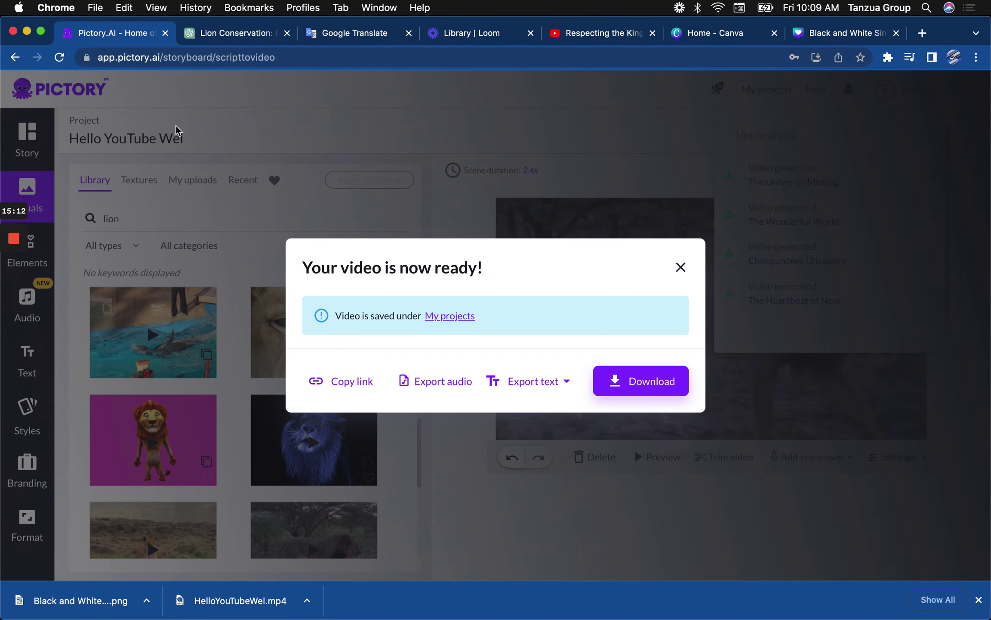
click(683, 267)
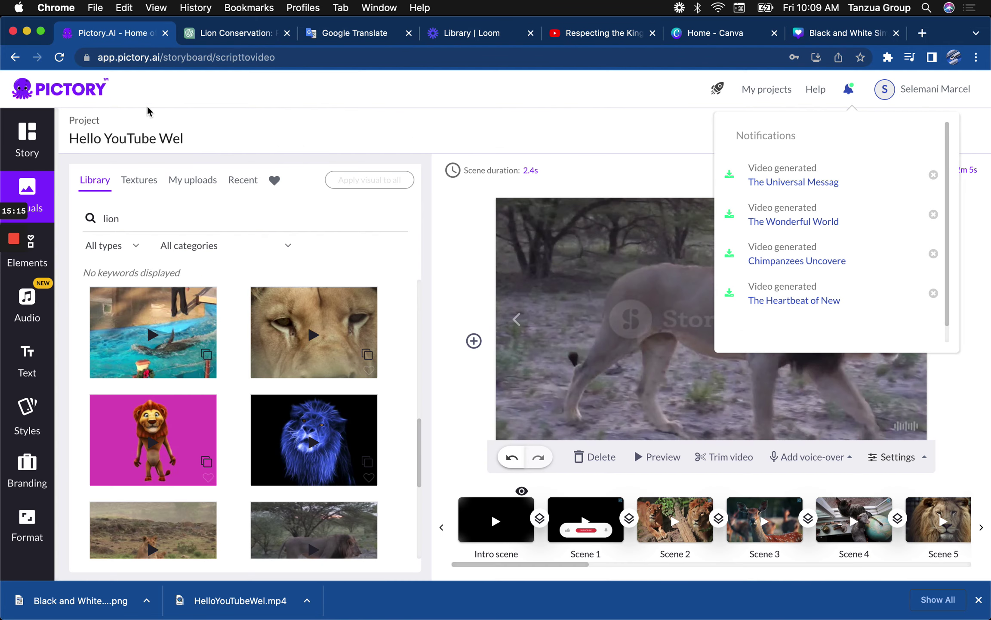
Step: Return to the Pictory home page, then switch to YouTube and open the account options
click(85, 84)
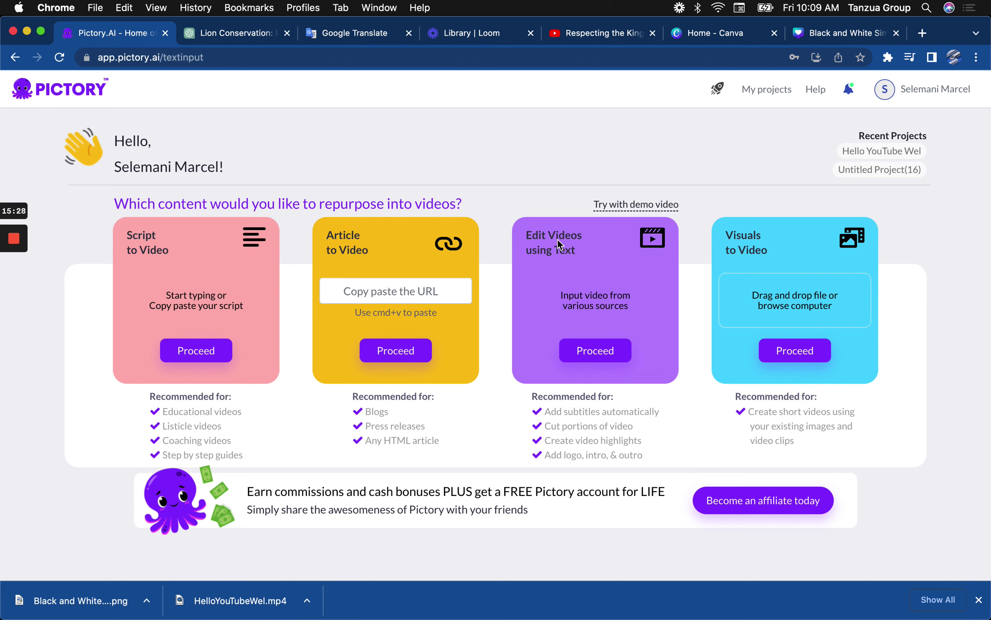
click(575, 37)
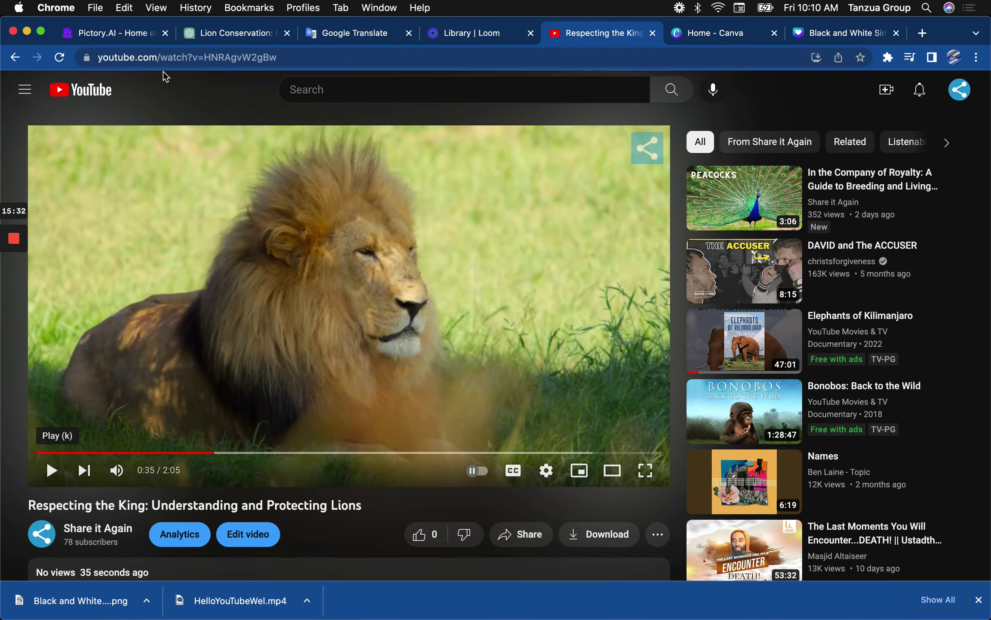
click(960, 90)
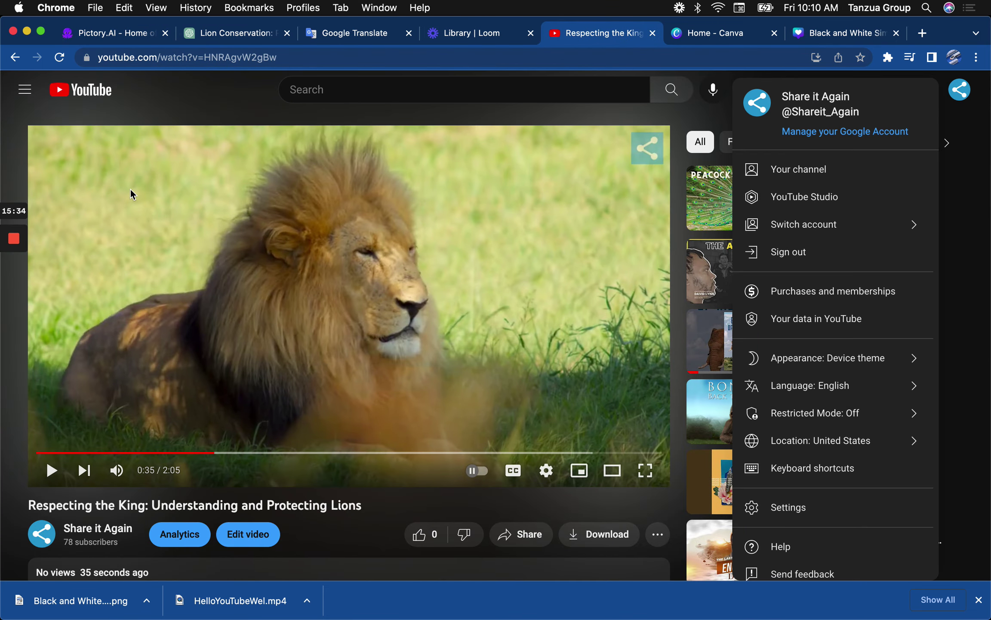
click(14, 293)
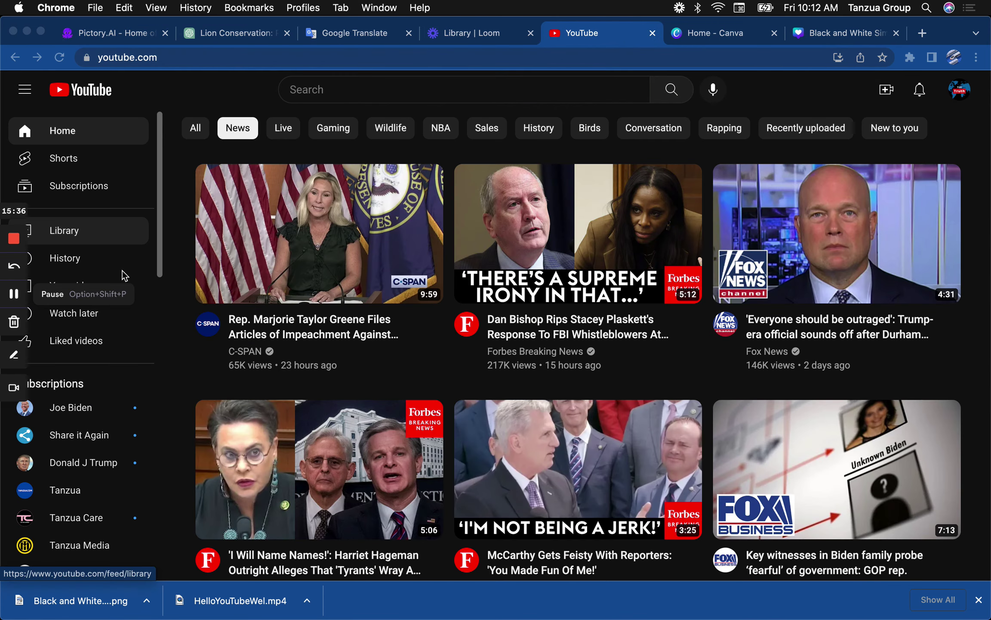
Step: Open the C-SPAN video about articles of impeachment from the YouTube home feed and skip its ad
click(335, 251)
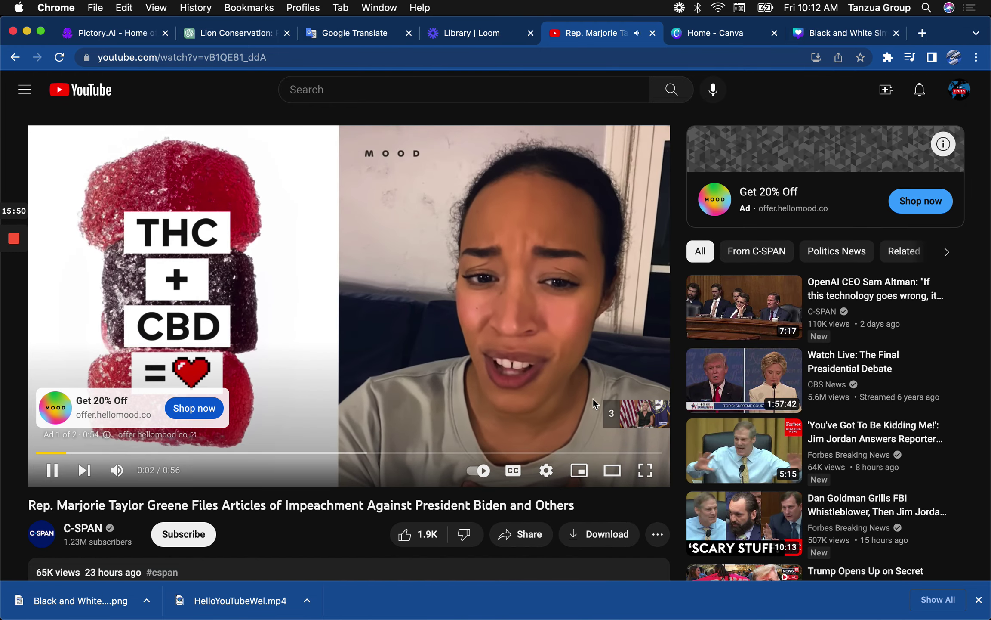
scroll(454, 355, down, 2)
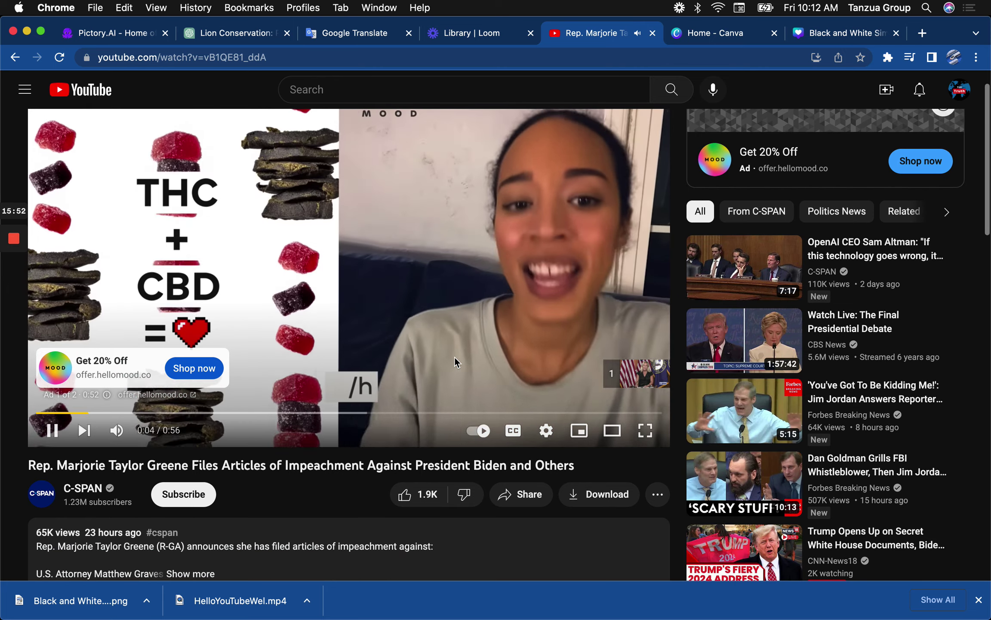
scroll(493, 328, up, 2)
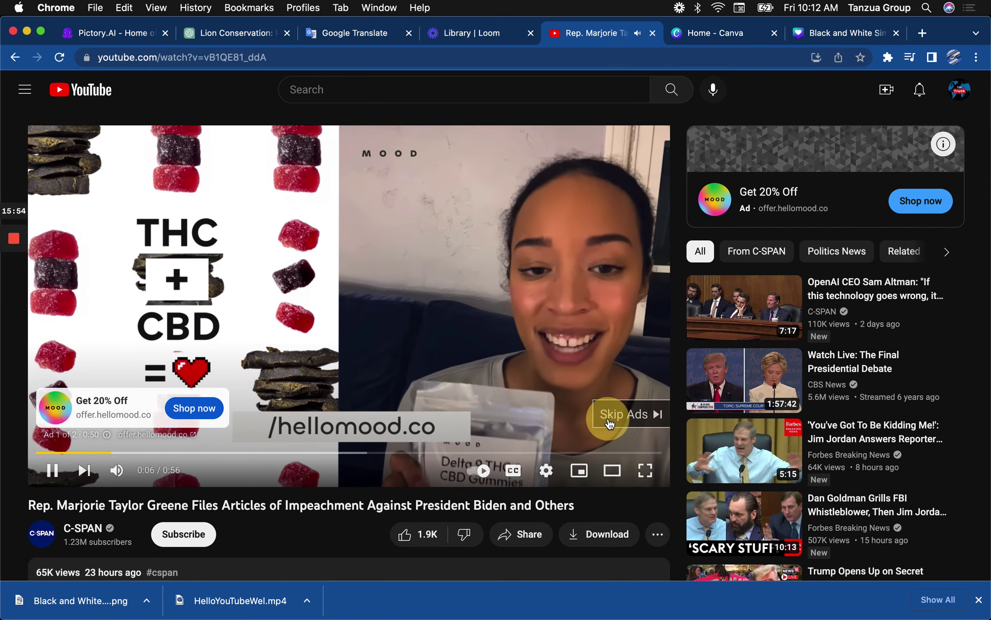
click(609, 417)
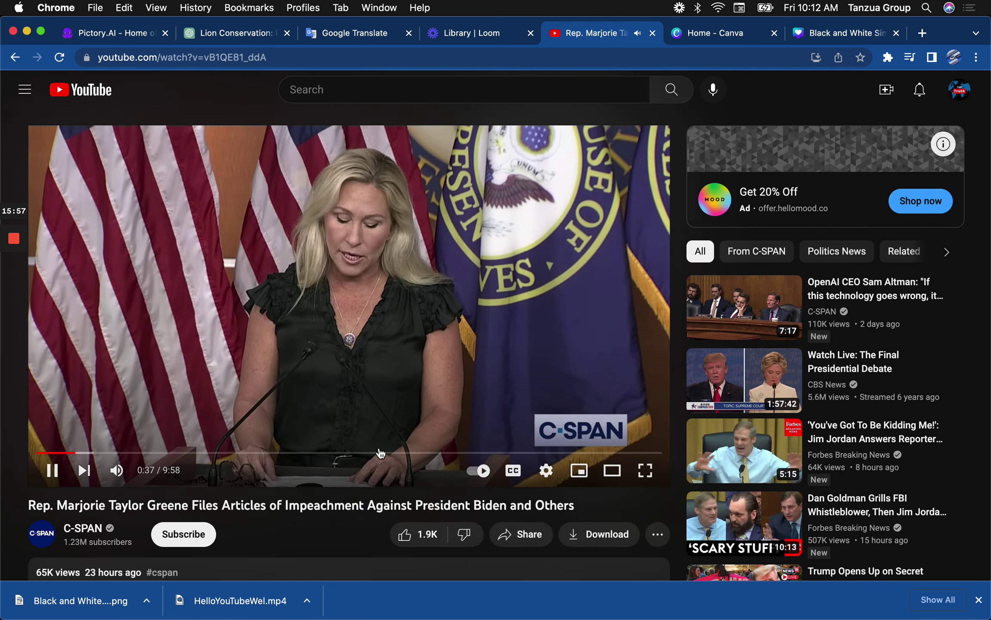
Step: Skim the C-SPAN video up to about 8:20, pause it and copy its web address
click(378, 452)
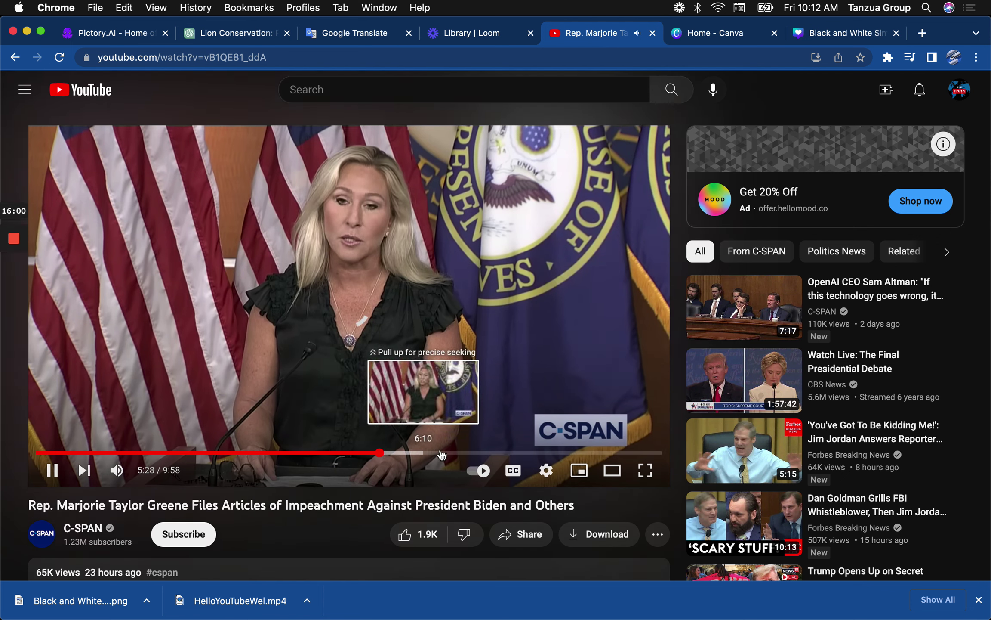
click(561, 452)
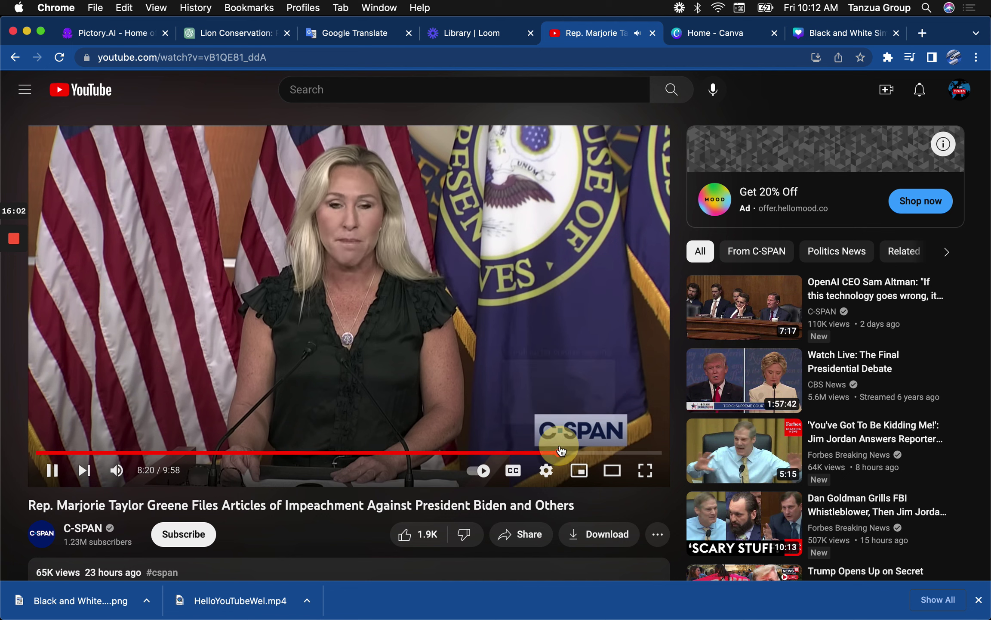
click(325, 218)
click(299, 60)
key(super+c)
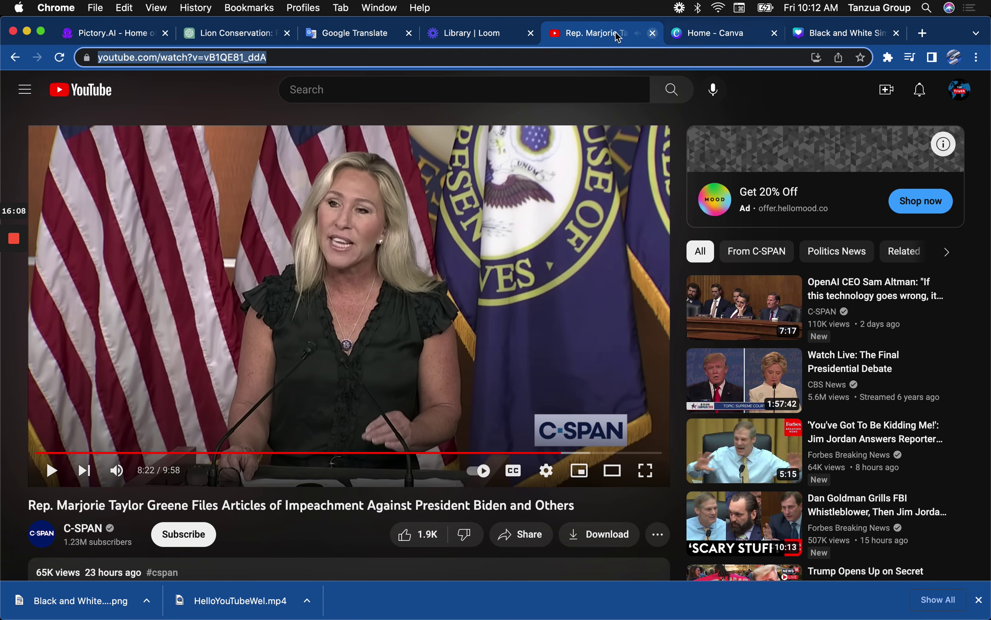
Step: Switch to Pictory and start an Edit Videos using Text project from the copied YouTube link with 1 speaker
click(115, 27)
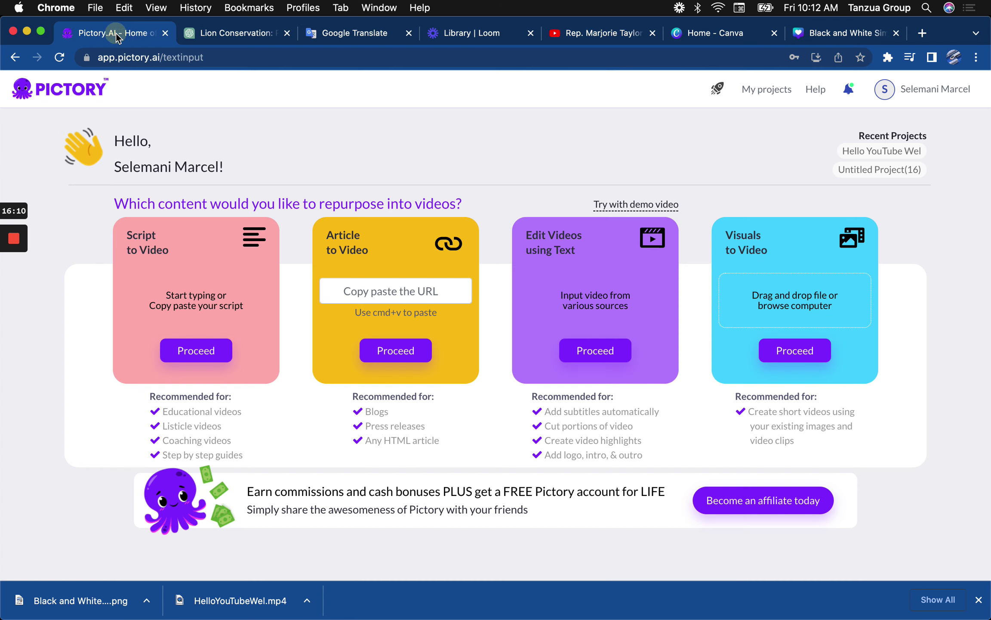
click(606, 351)
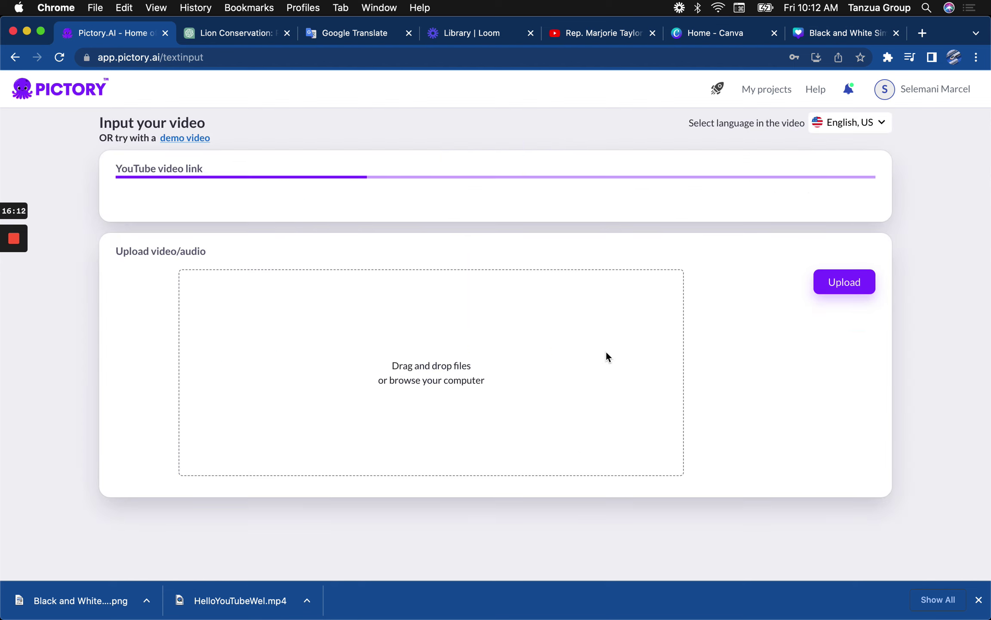
click(206, 190)
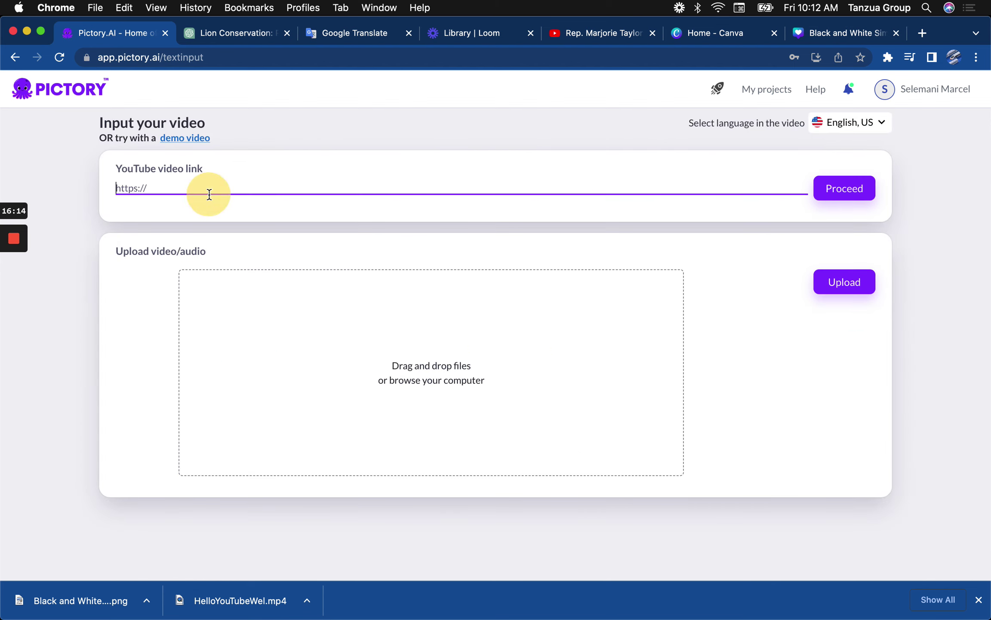
key(super+v)
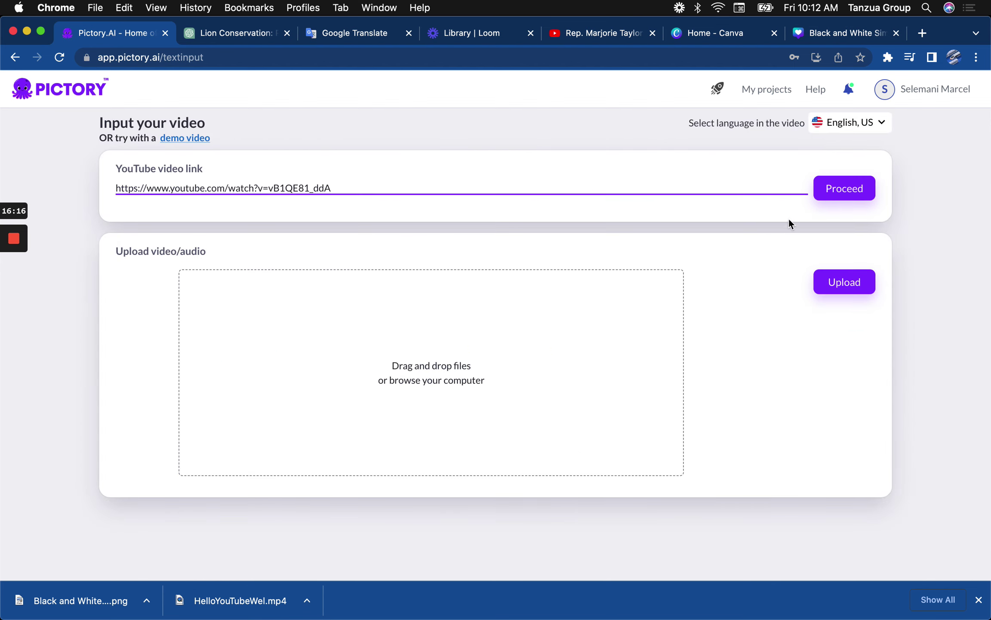
click(841, 197)
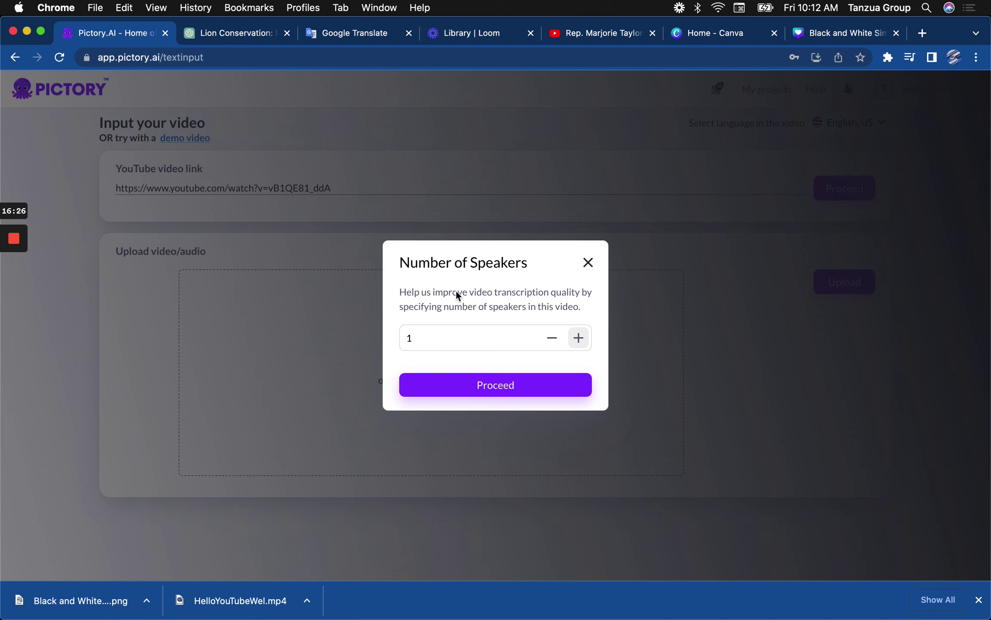
click(454, 389)
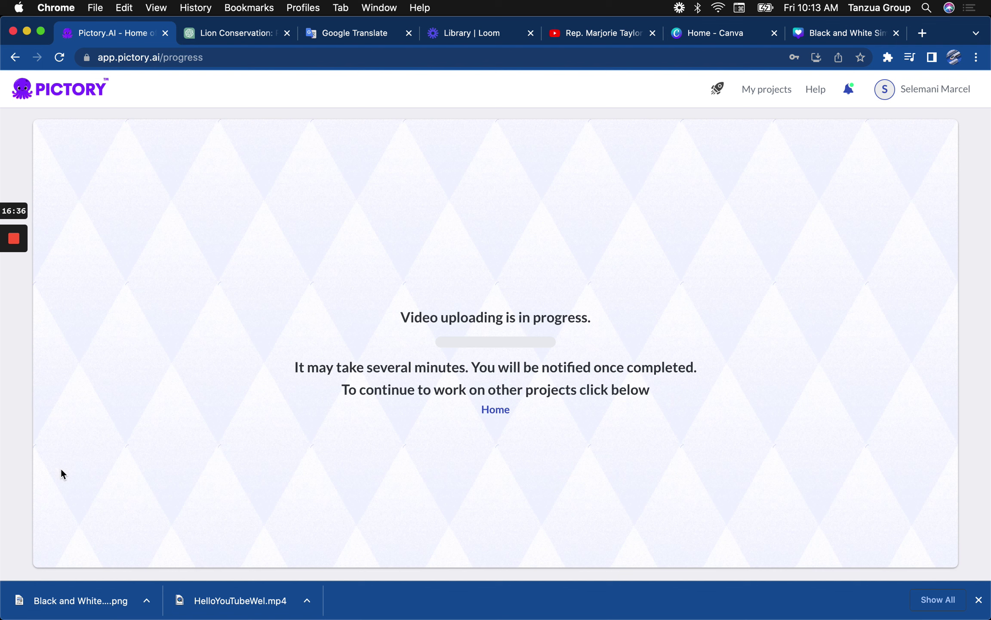
Step: Apply the saved Subtitle default (1) template to the video and remove silences of more than 2 seconds
mouse_move(1, 369)
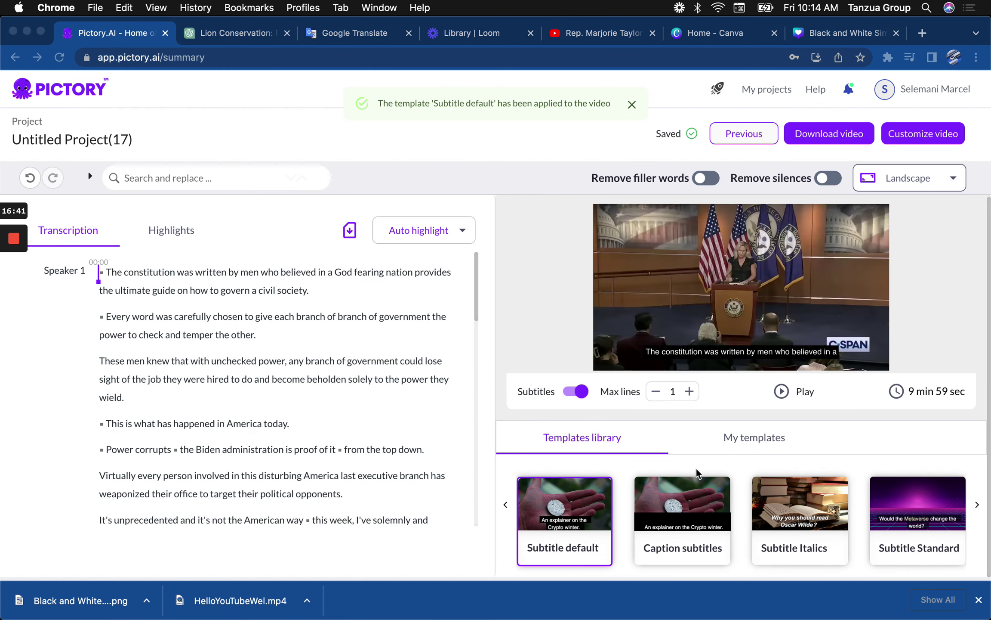
click(741, 439)
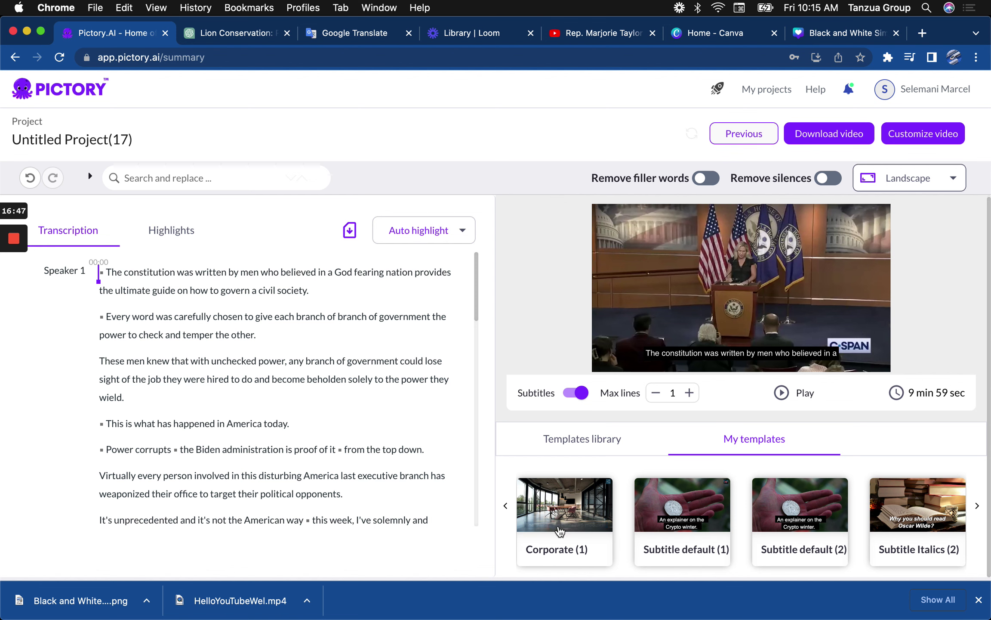
click(705, 513)
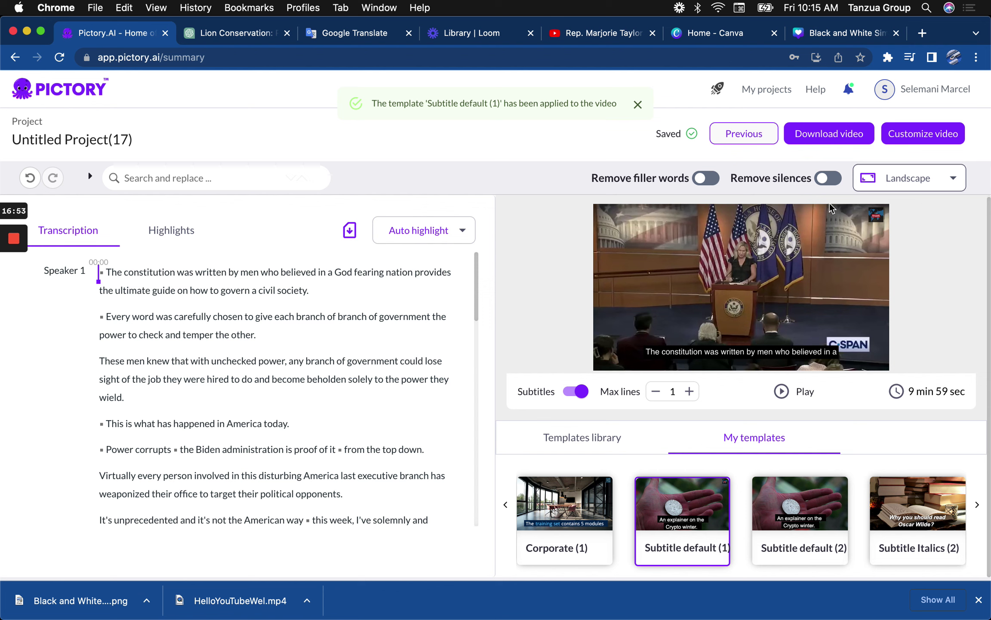
click(831, 184)
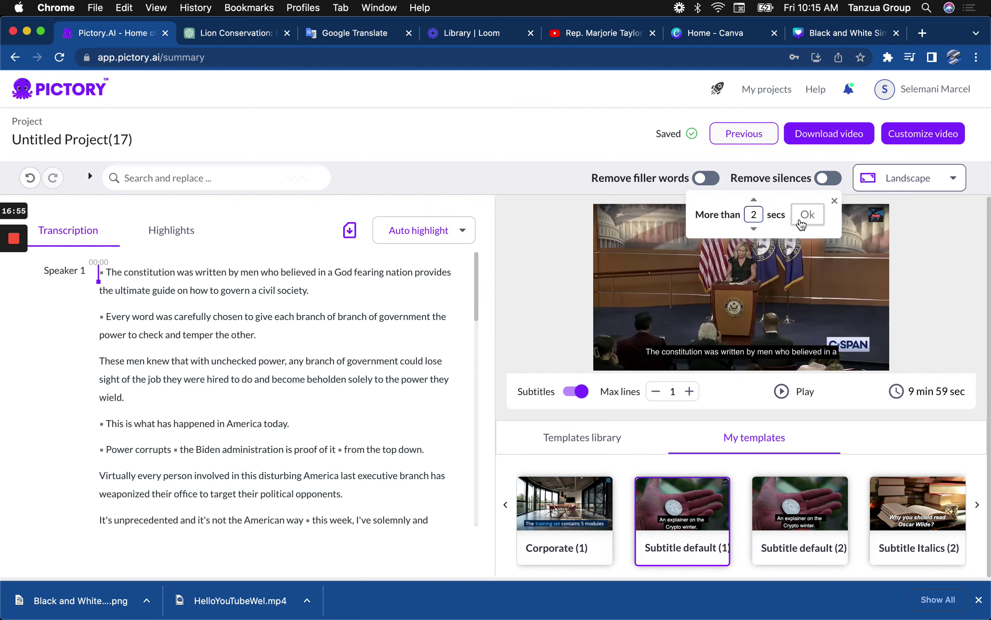
click(811, 215)
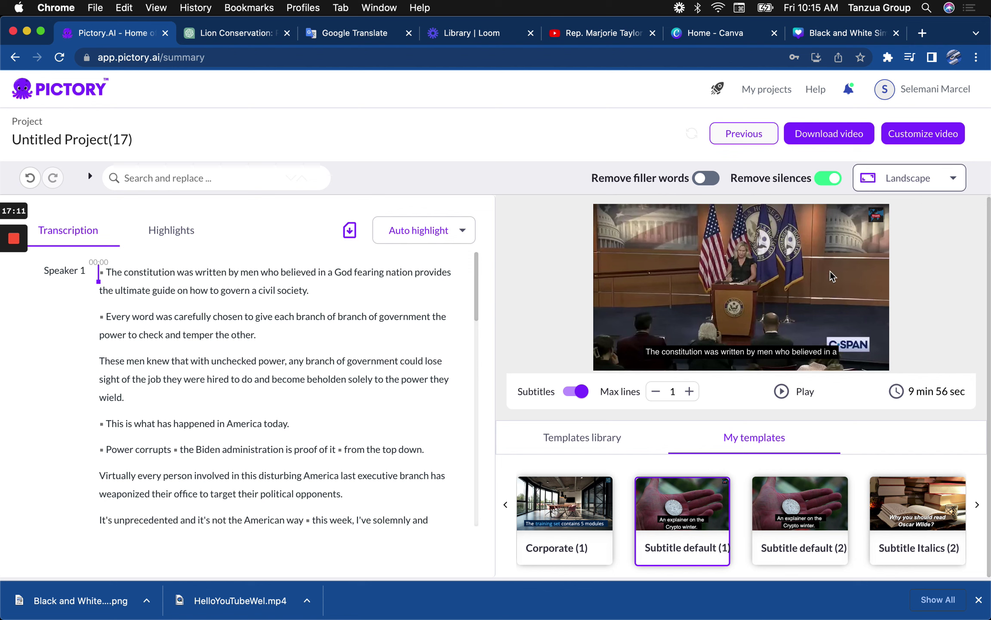
Step: Open the transcribed video for customization and review the intro visual, logo and text in its branding settings
click(909, 136)
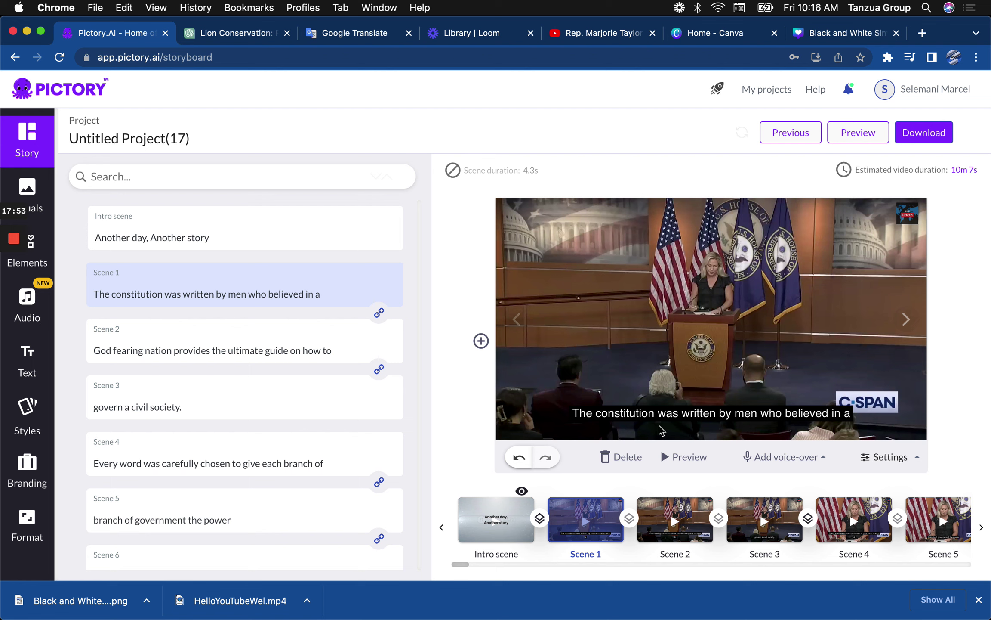
click(890, 457)
click(843, 286)
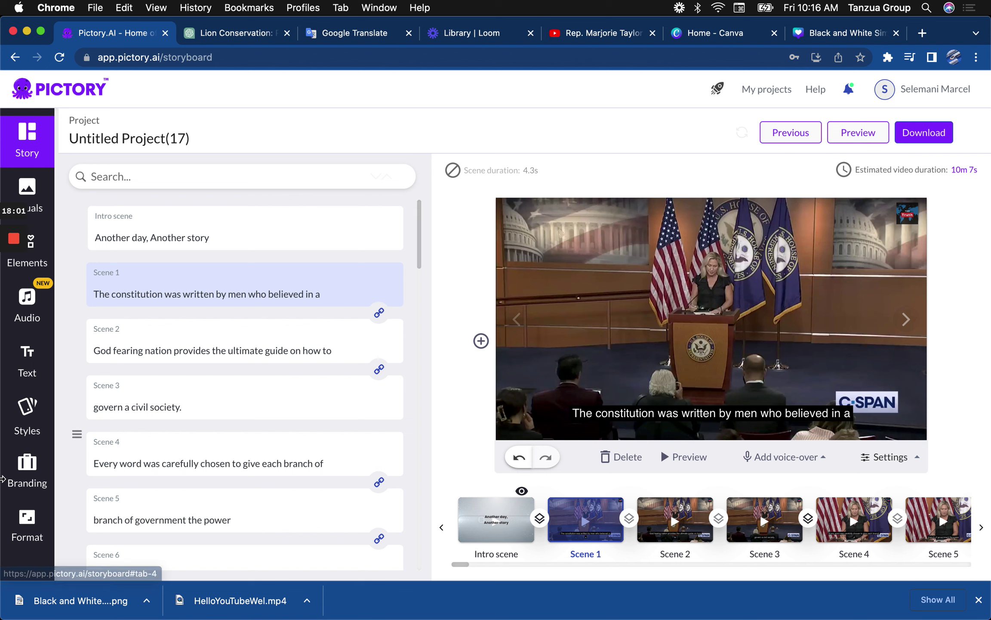
click(21, 481)
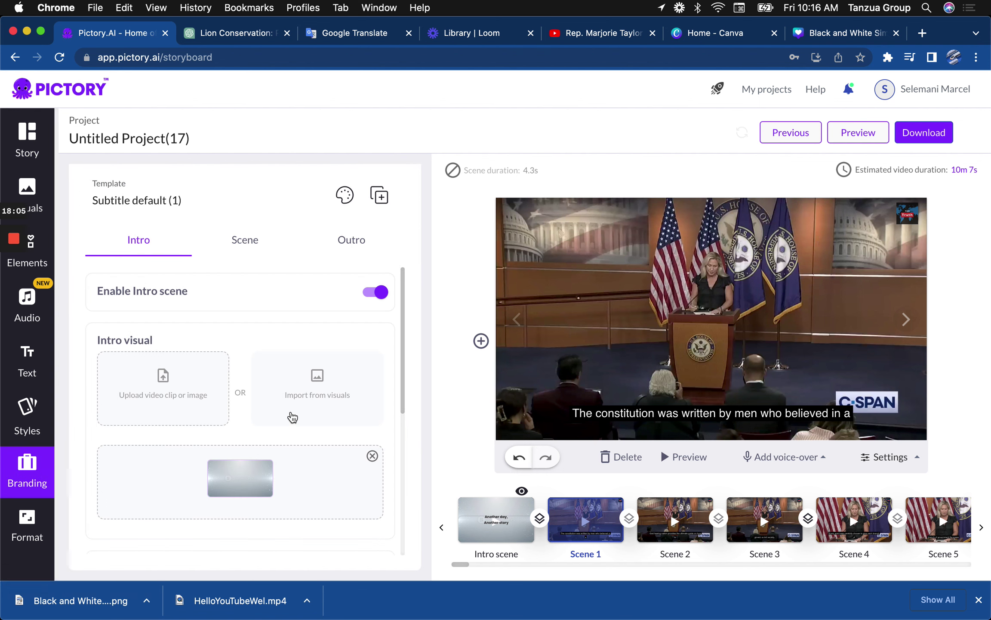
scroll(292, 417, down, 6)
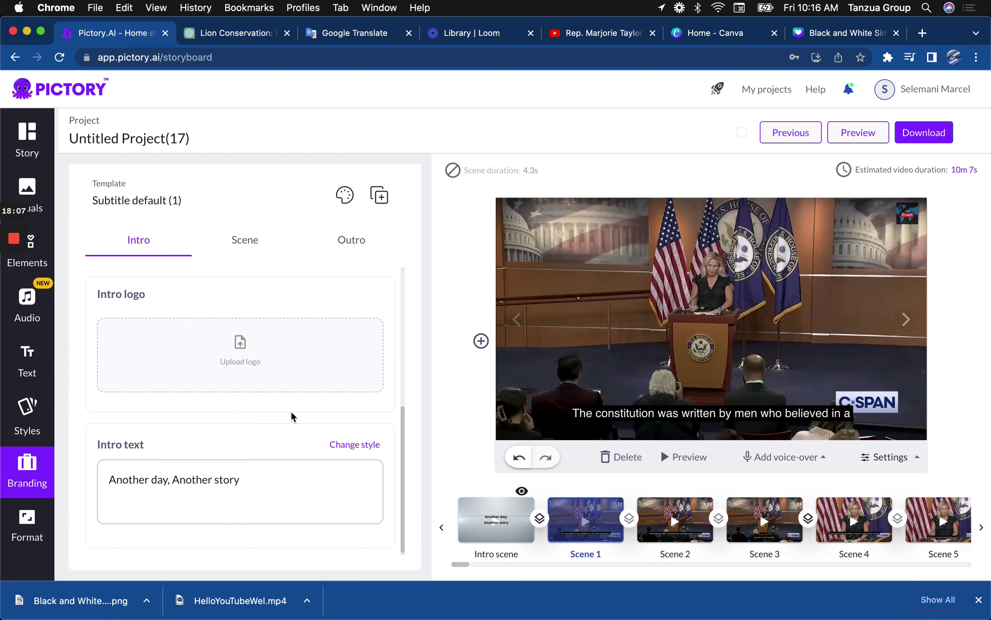
scroll(292, 417, up, 5)
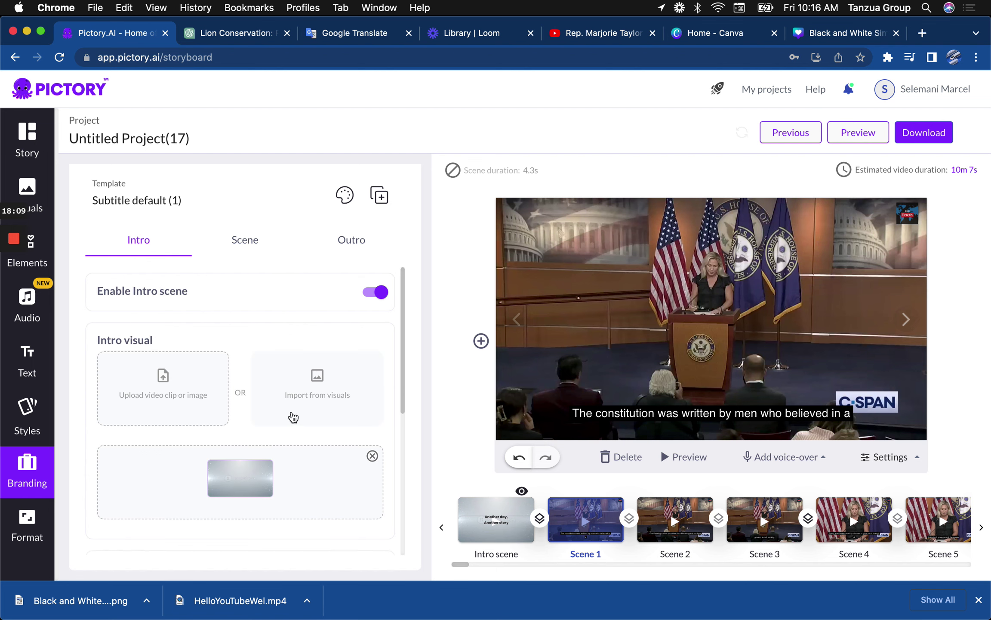
Step: Generate the customized project as a video for download
click(925, 134)
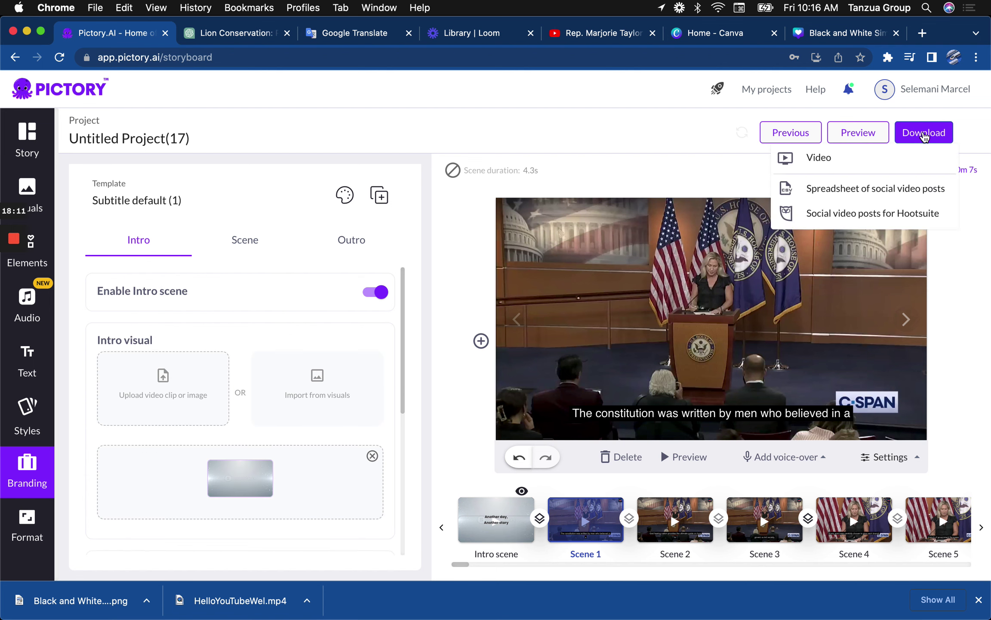
click(821, 167)
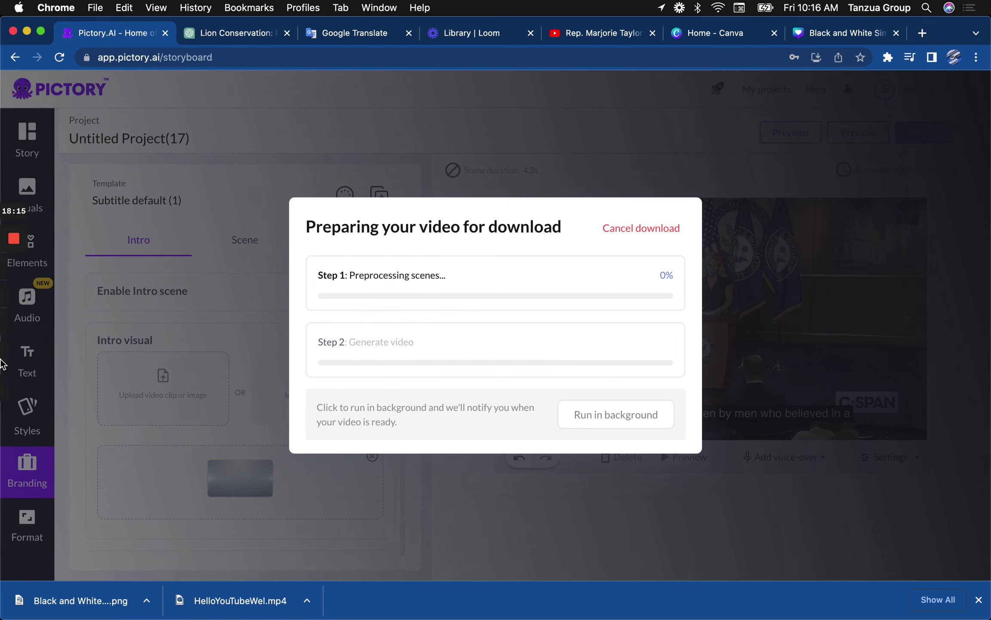
mouse_move(2, 353)
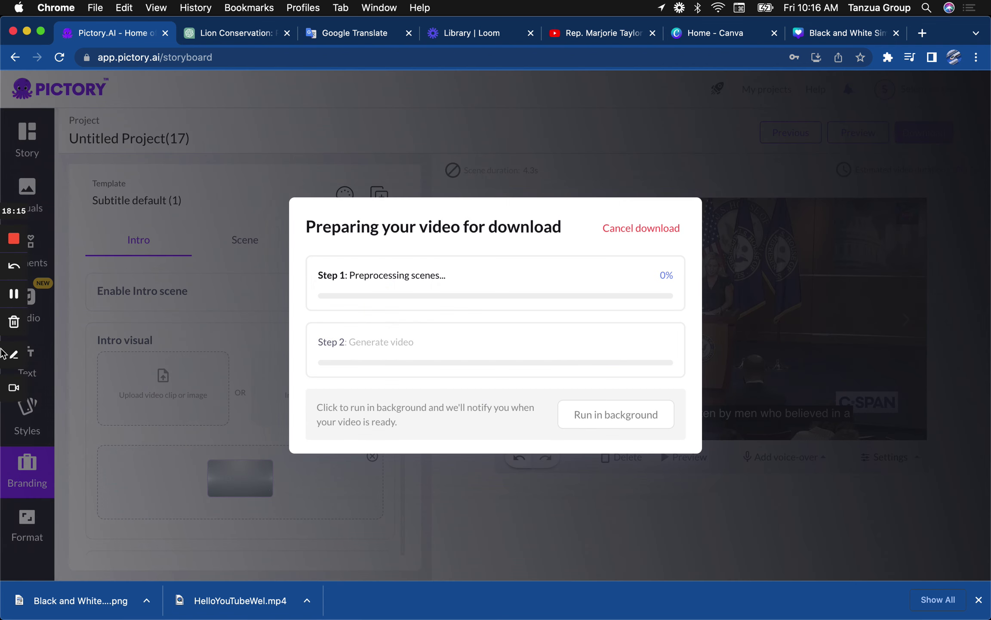
click(15, 294)
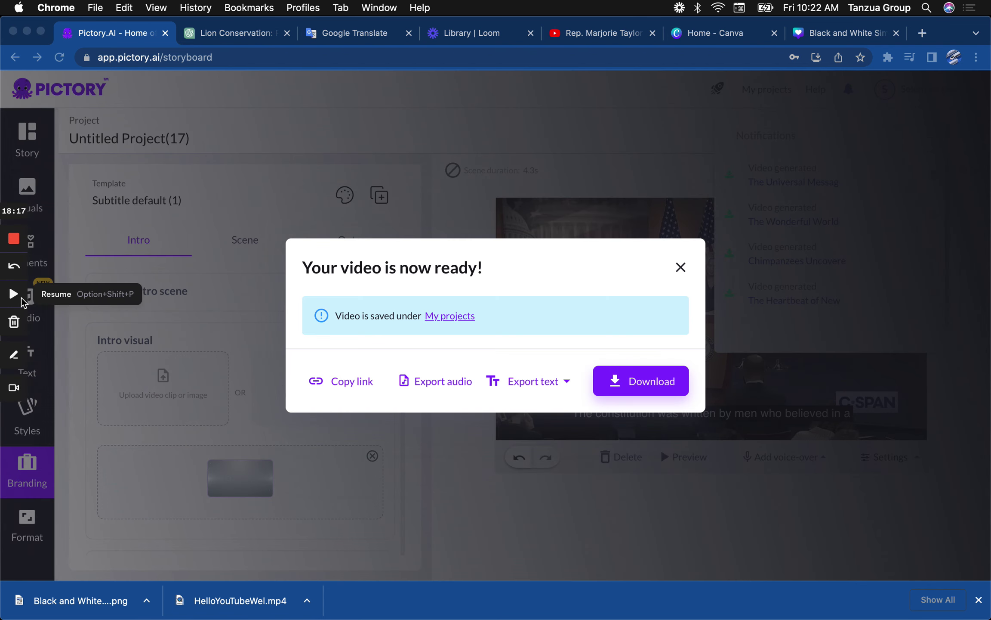
click(20, 300)
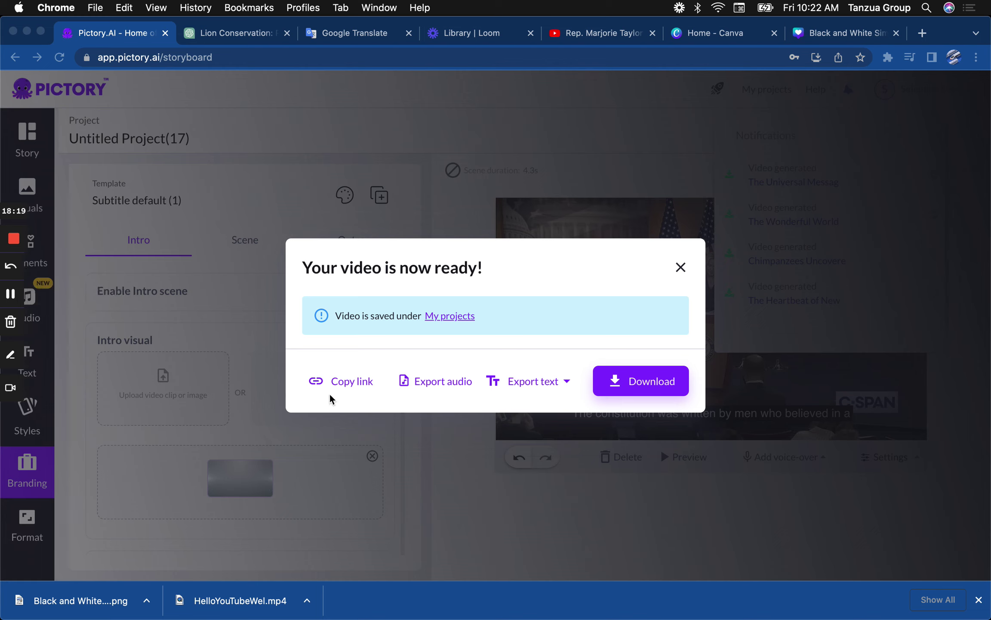
Step: Download the finished video of Untitled Project(17) to the computer
click(626, 387)
click(626, 386)
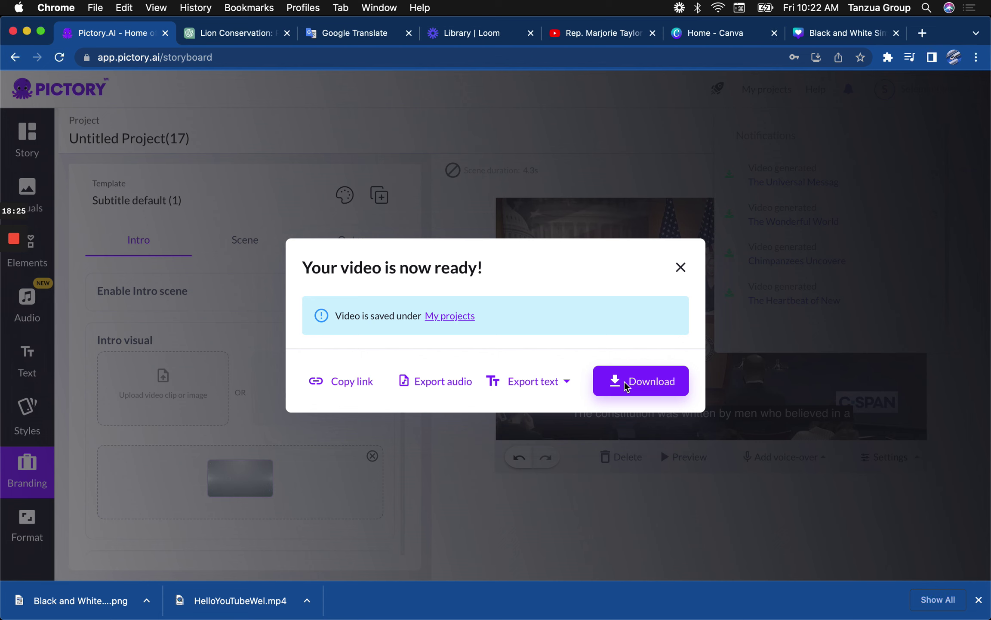
click(642, 387)
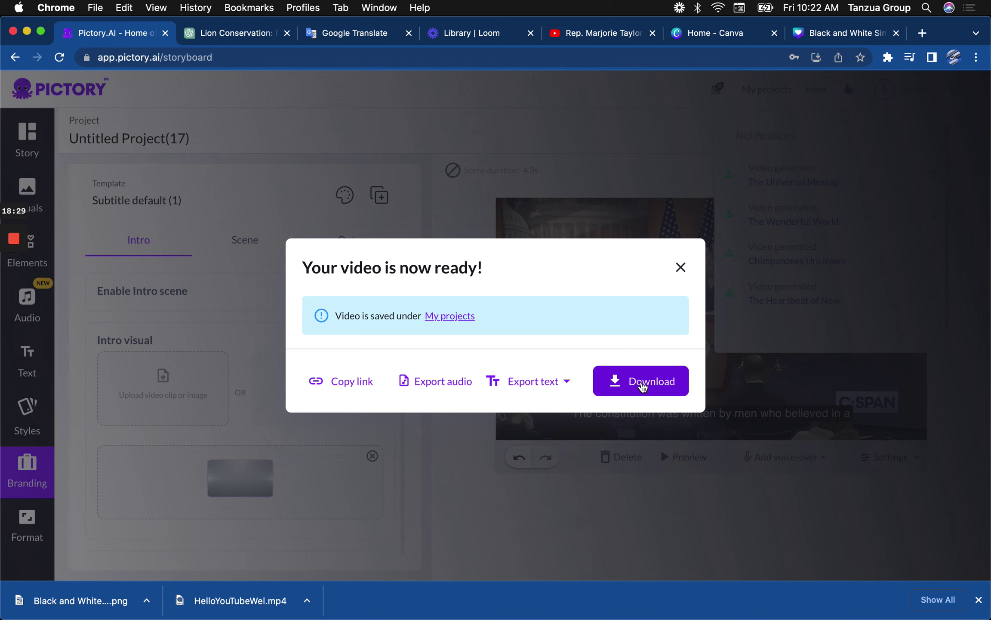
click(641, 386)
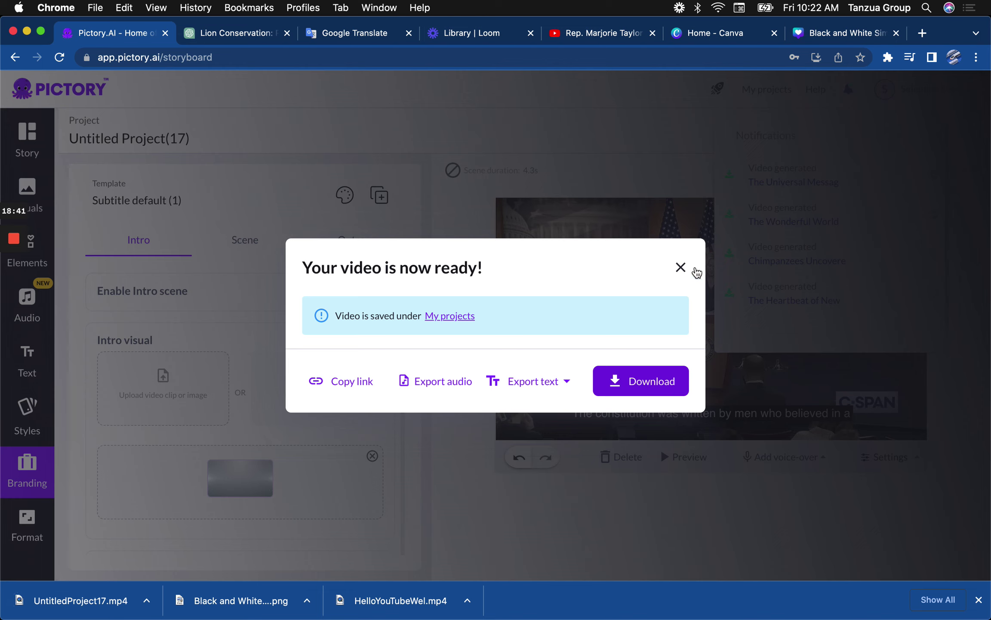
Step: Switch to YouTube and copy the full title of the C-SPAN video about articles of impeachment against President Biden
click(596, 36)
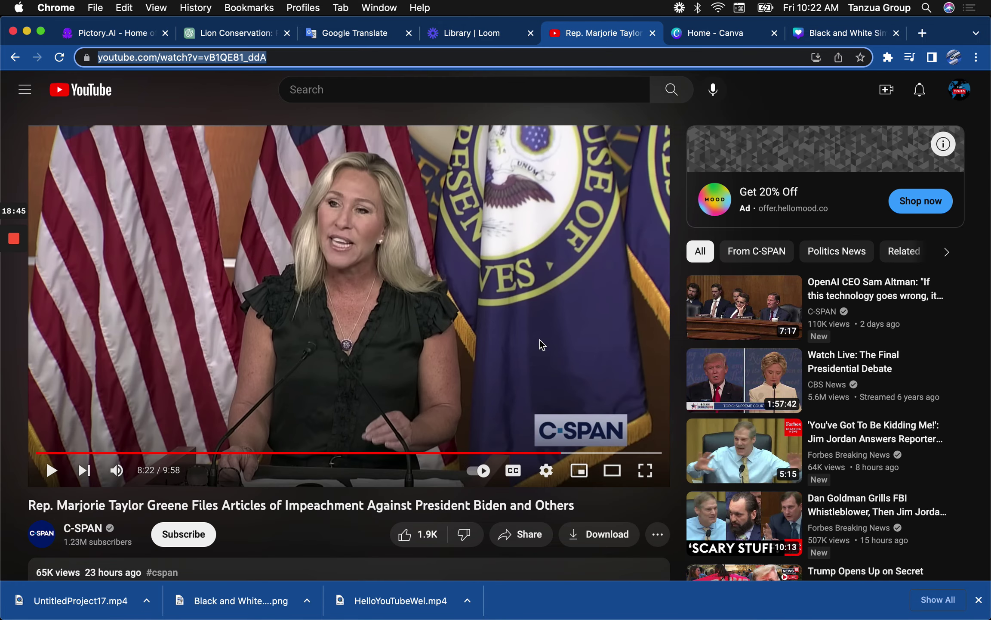
click(576, 505)
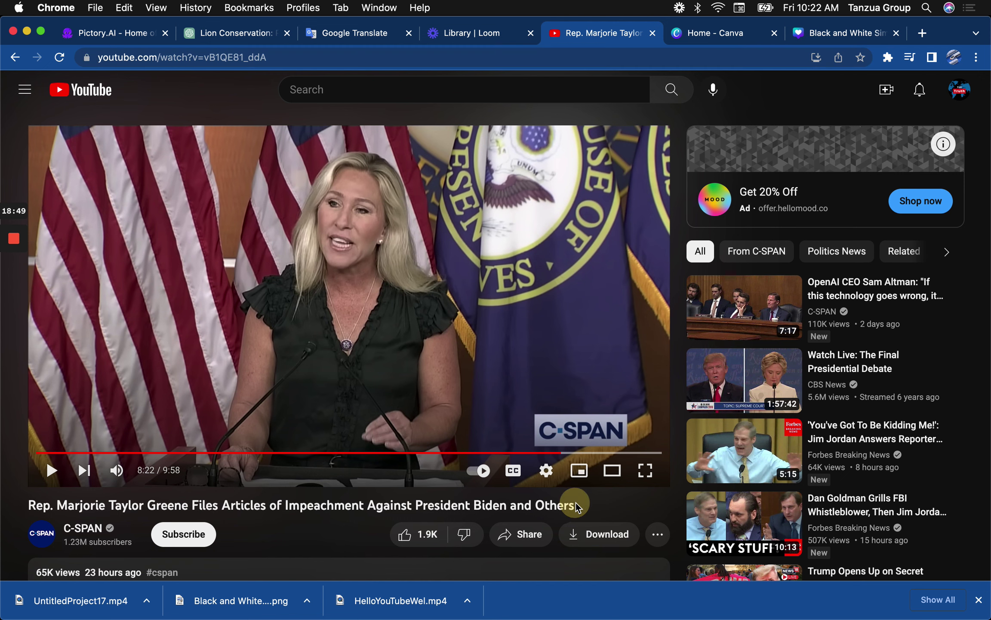
drag(575, 506, 24, 509)
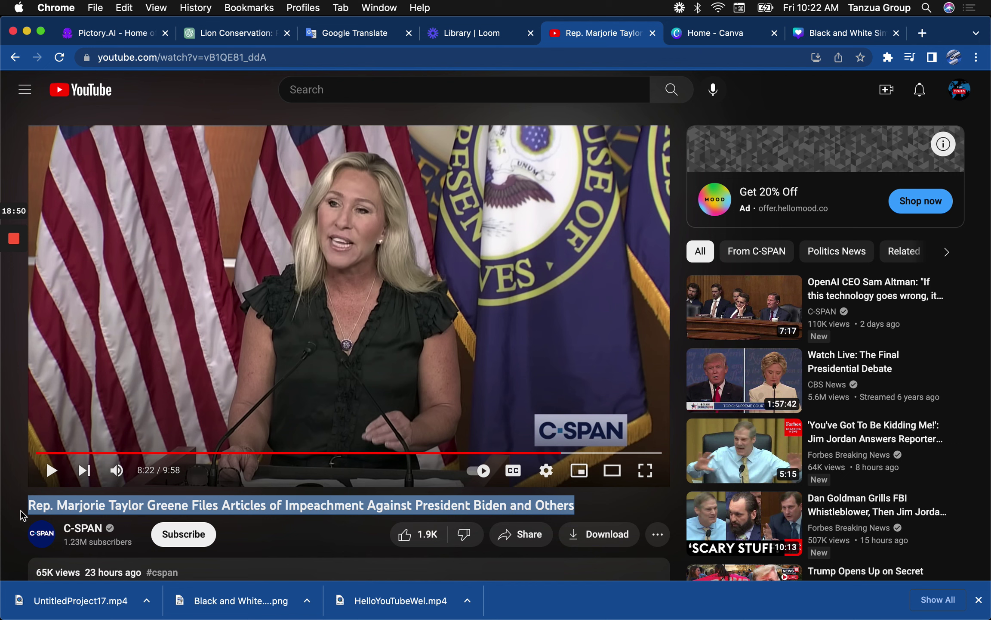
key(super+c)
Step: In ChatGPT's Disney Cancels Florida Plans chat, edit the "give me another title from" prompt, replacing its quoted headline with the copied C-SPAN video title
click(225, 34)
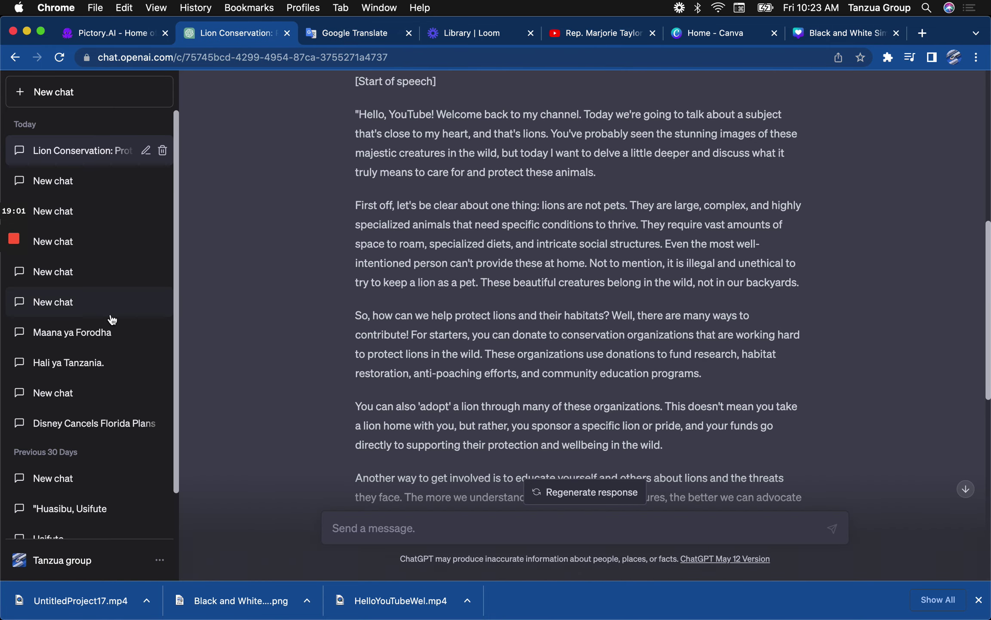
click(115, 428)
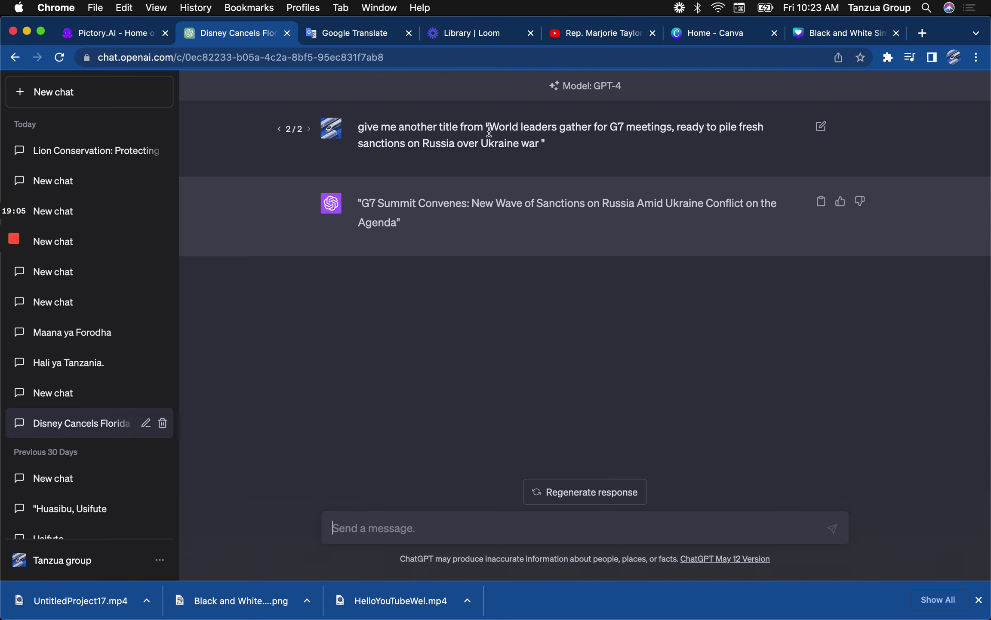
click(539, 145)
drag(539, 144, 496, 123)
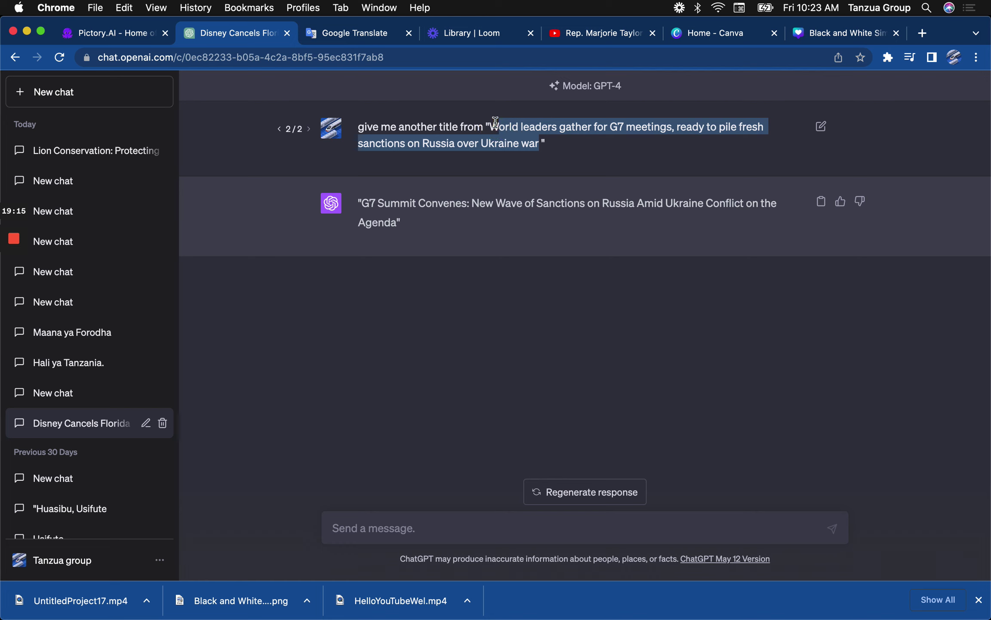
click(540, 146)
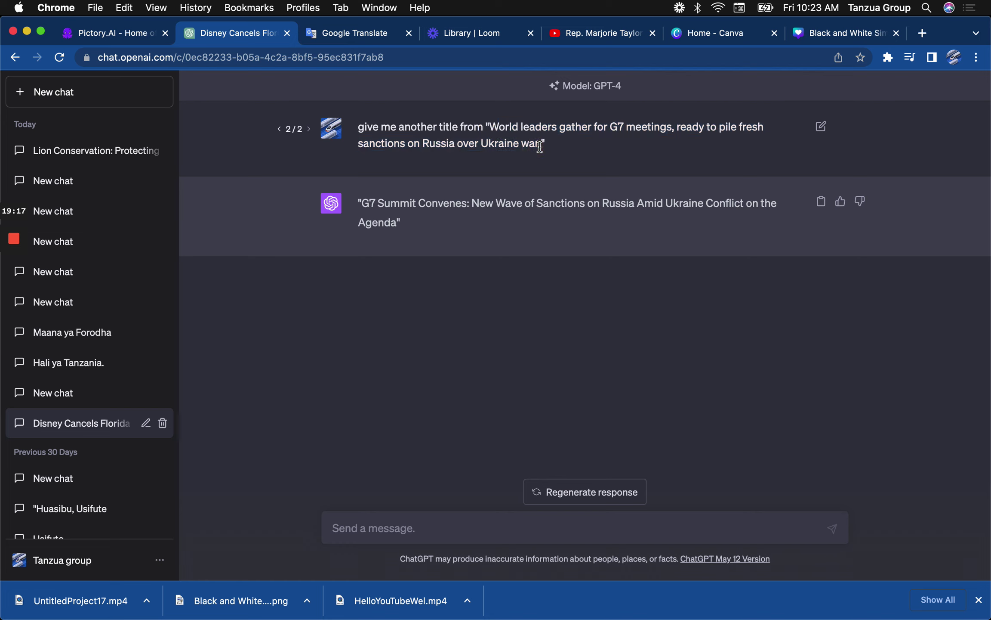
drag(540, 146, 491, 124)
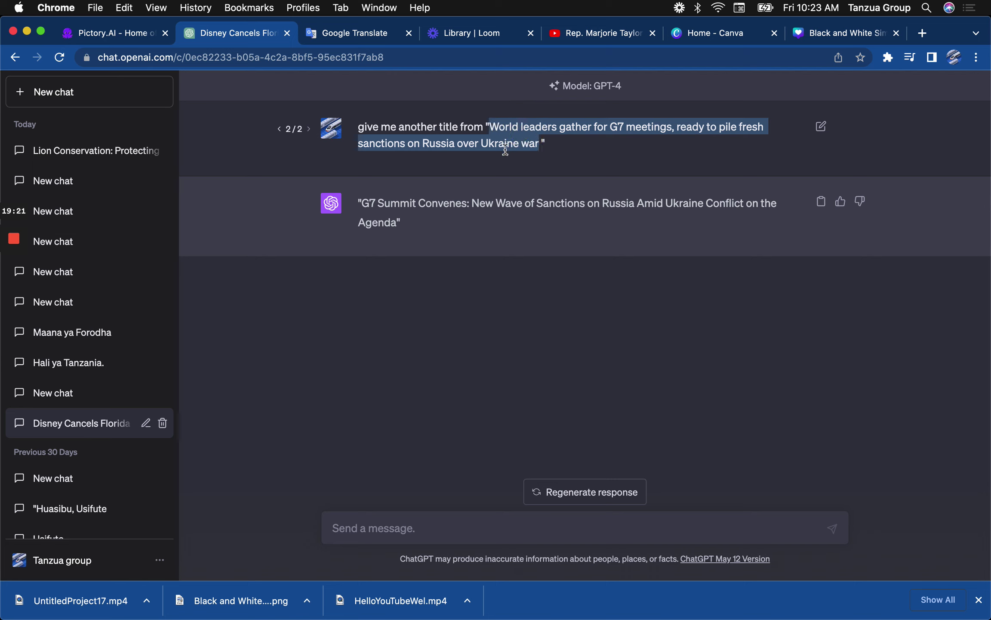
click(822, 128)
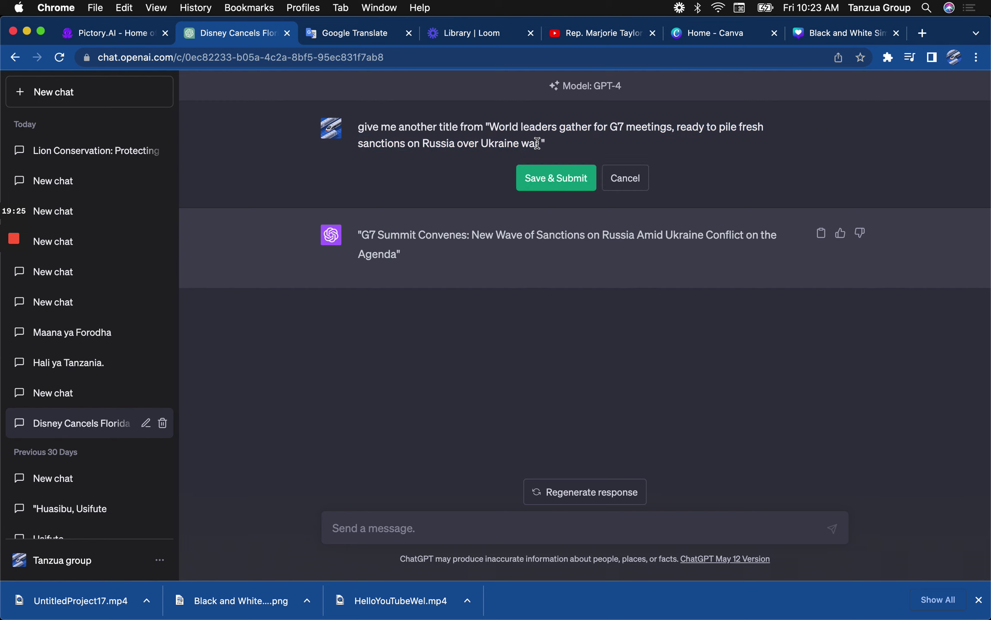
drag(538, 143, 493, 122)
key(BackSpace)
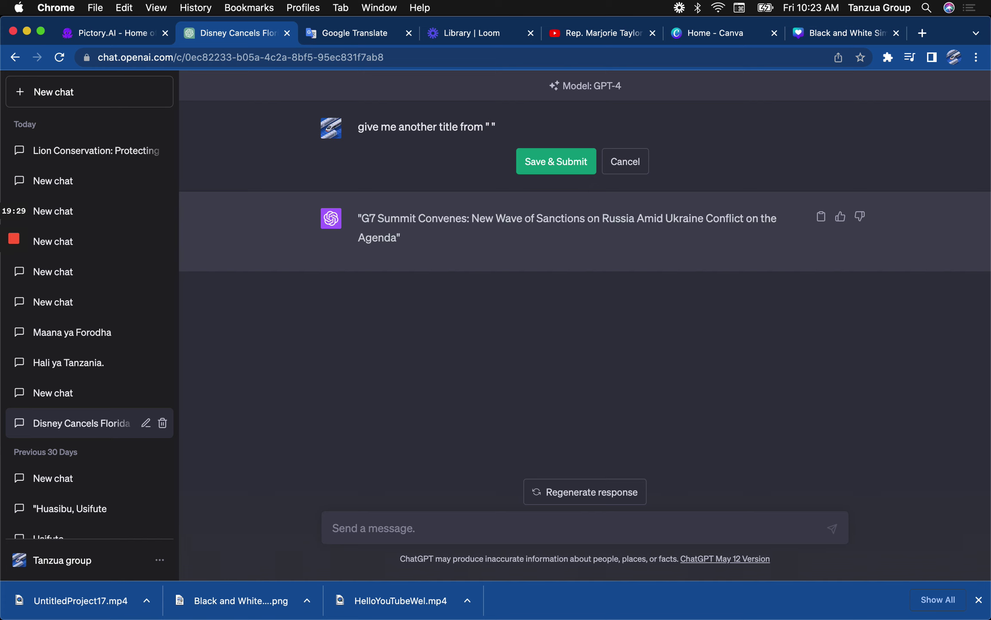
key(super+v)
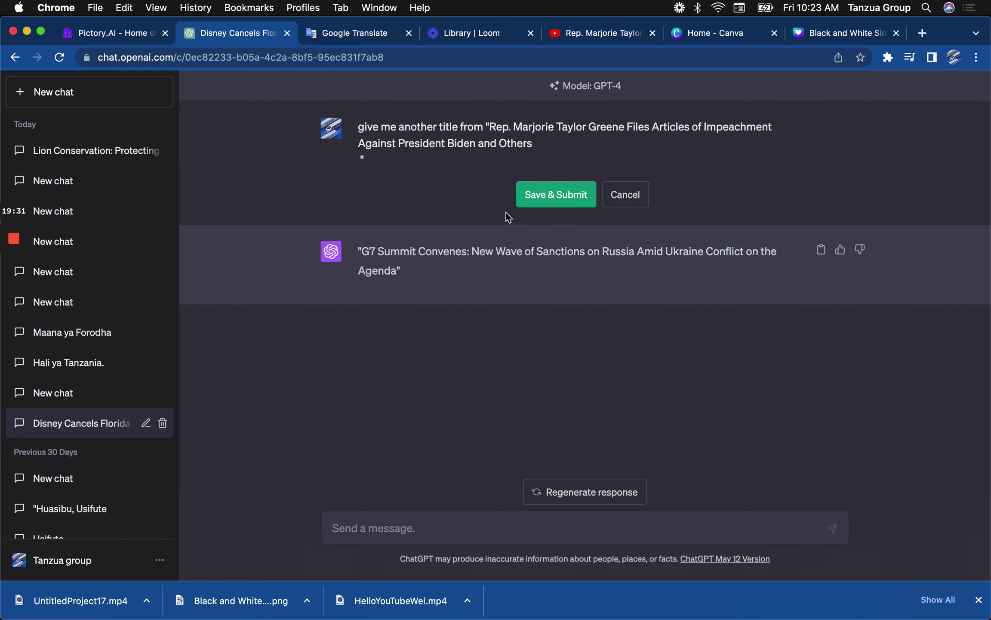